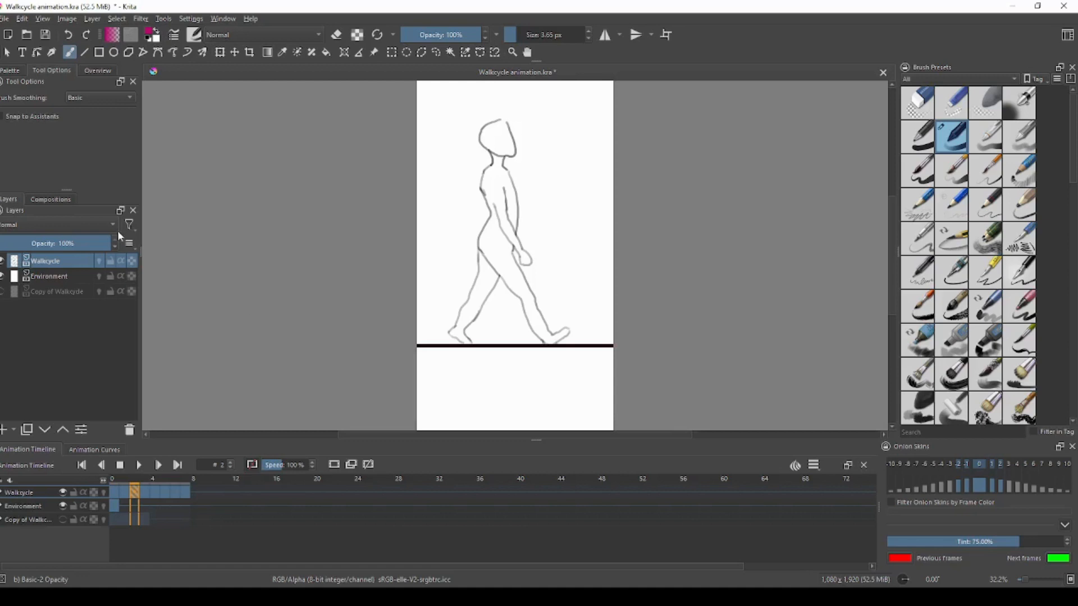
- Play the walk cycle animation and stop its playback
left_click(139, 467)
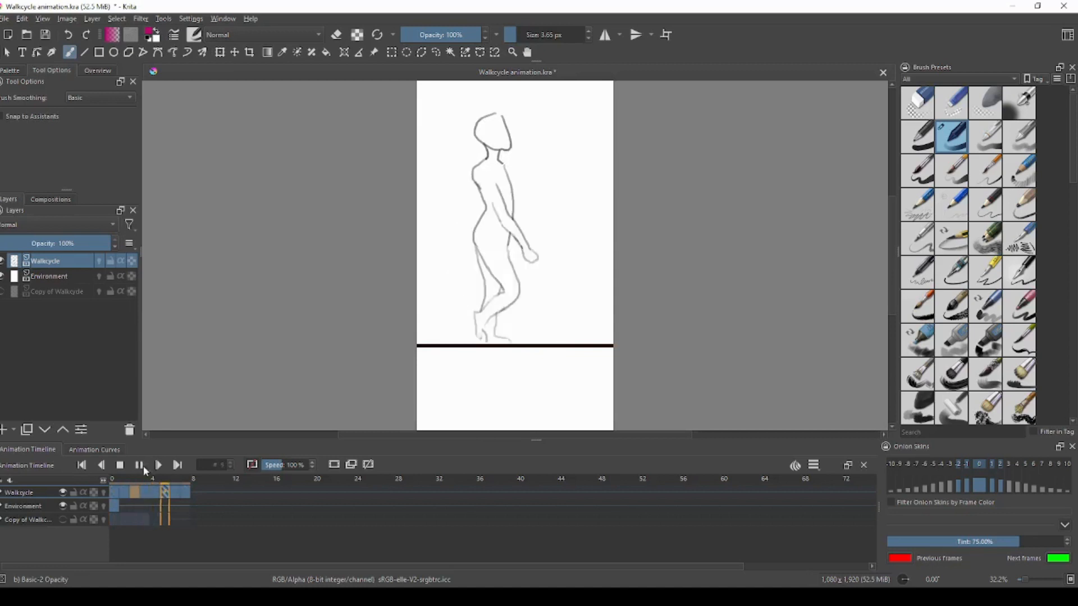
left_click(120, 465)
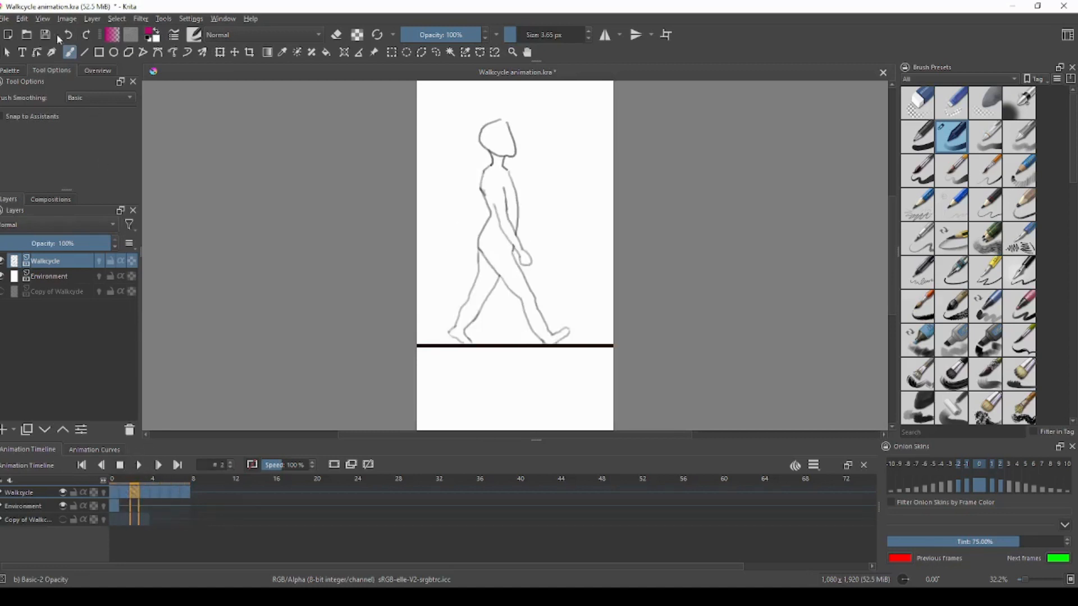
- Create a new custom document 1080 px wide and 1920 px high at 300 pixels/inch in RGB/Alpha, 8-bit
left_click(5, 19)
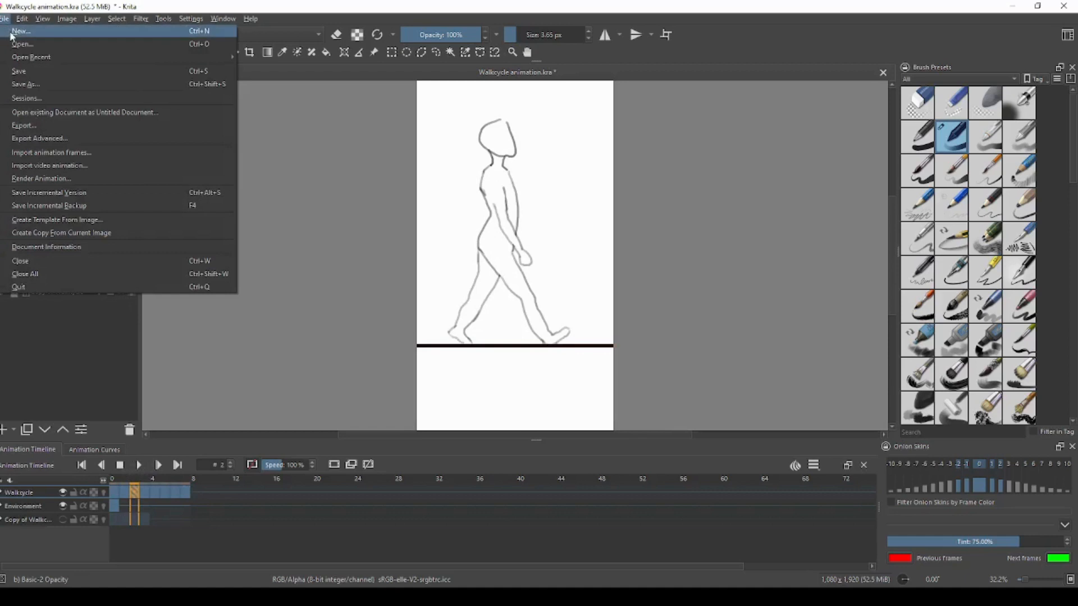
left_click(12, 37)
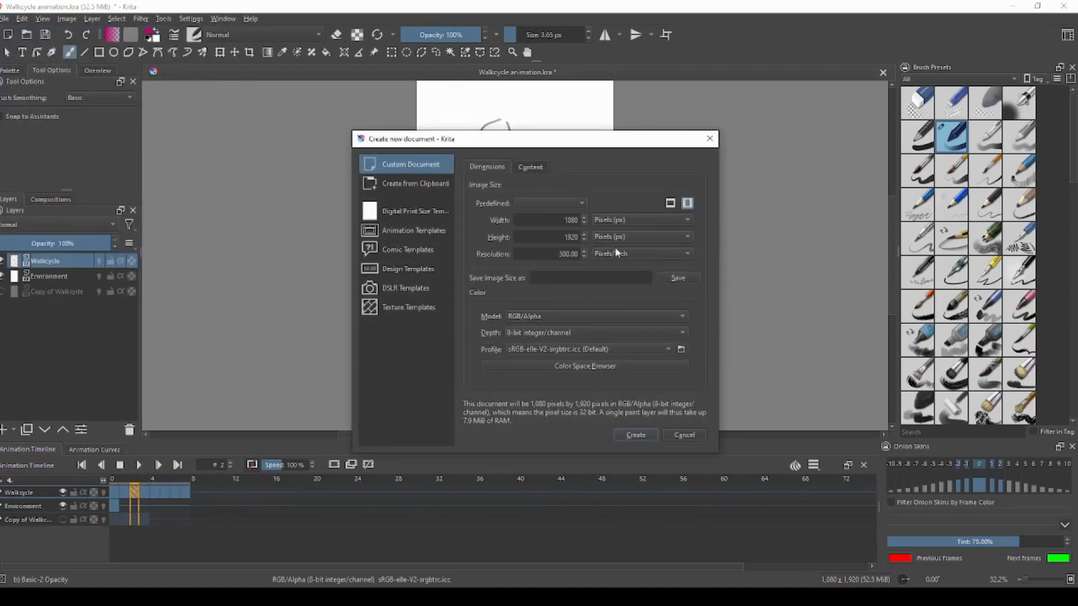
left_click(557, 223)
left_click(558, 207)
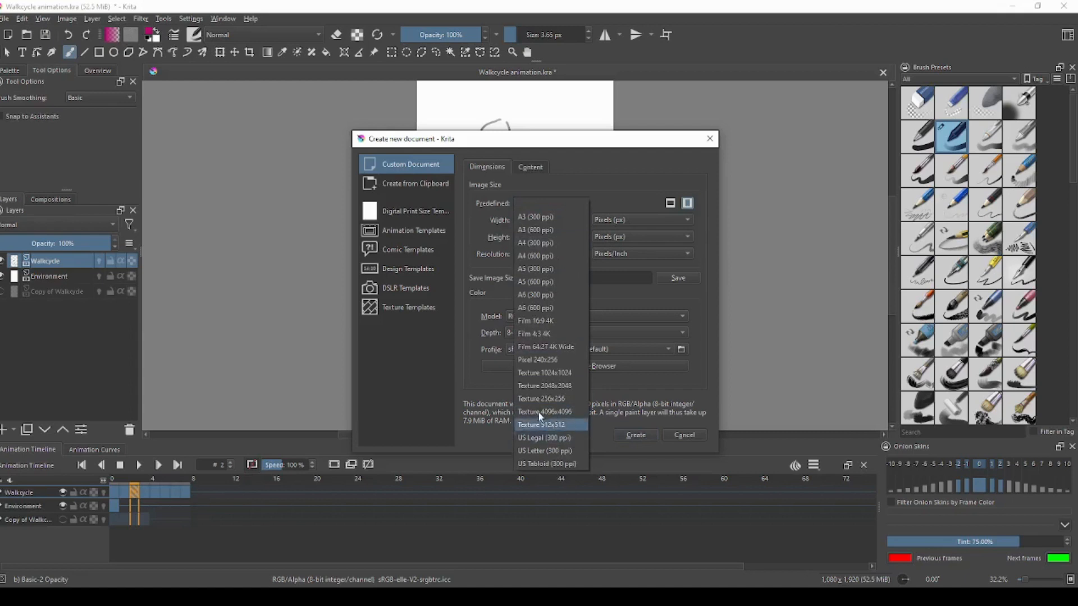
left_click(471, 234)
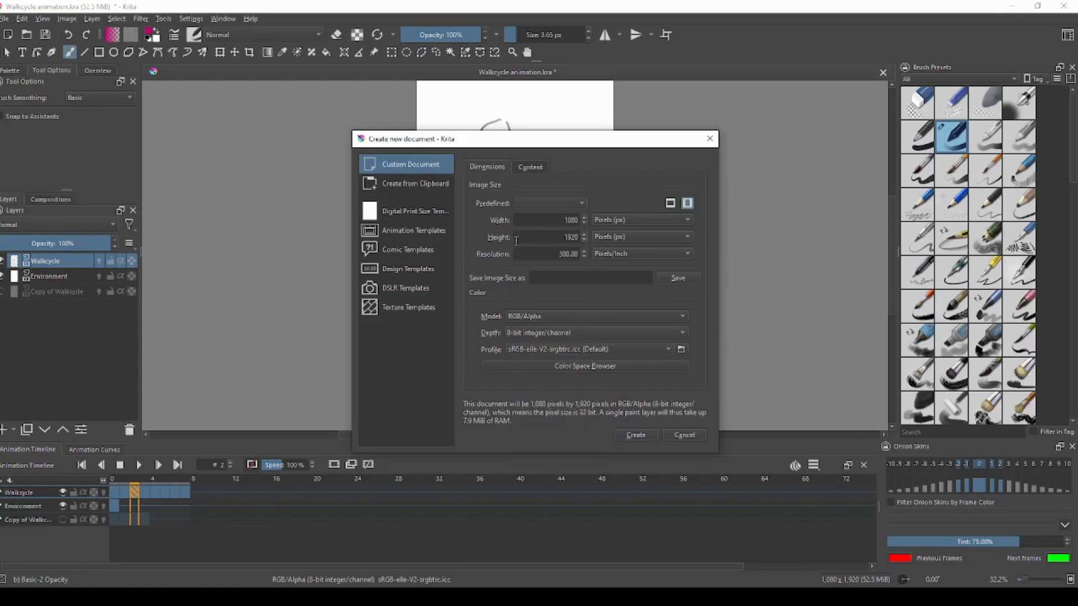
left_click(635, 437)
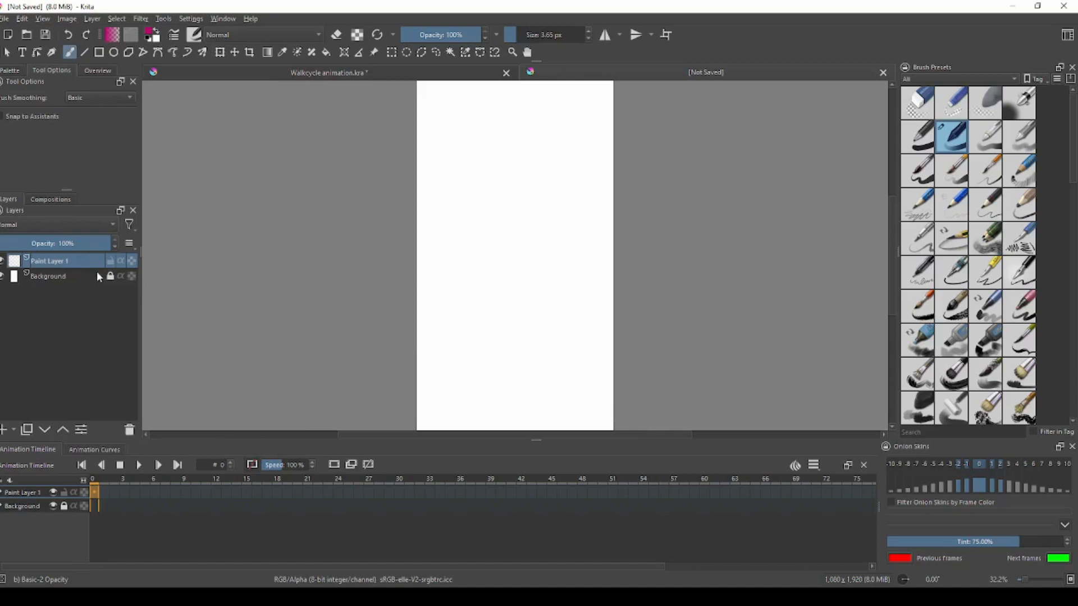
- Unlock the Background layer and rename it to Ground
left_click(111, 278)
left_click(47, 276)
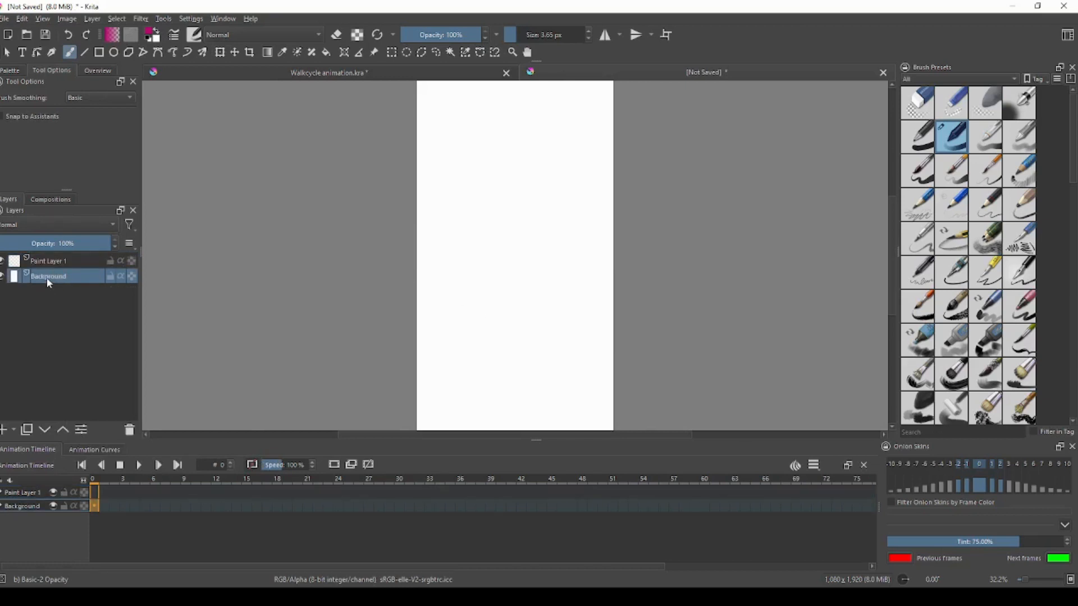
double_click(45, 281)
type("Gr")
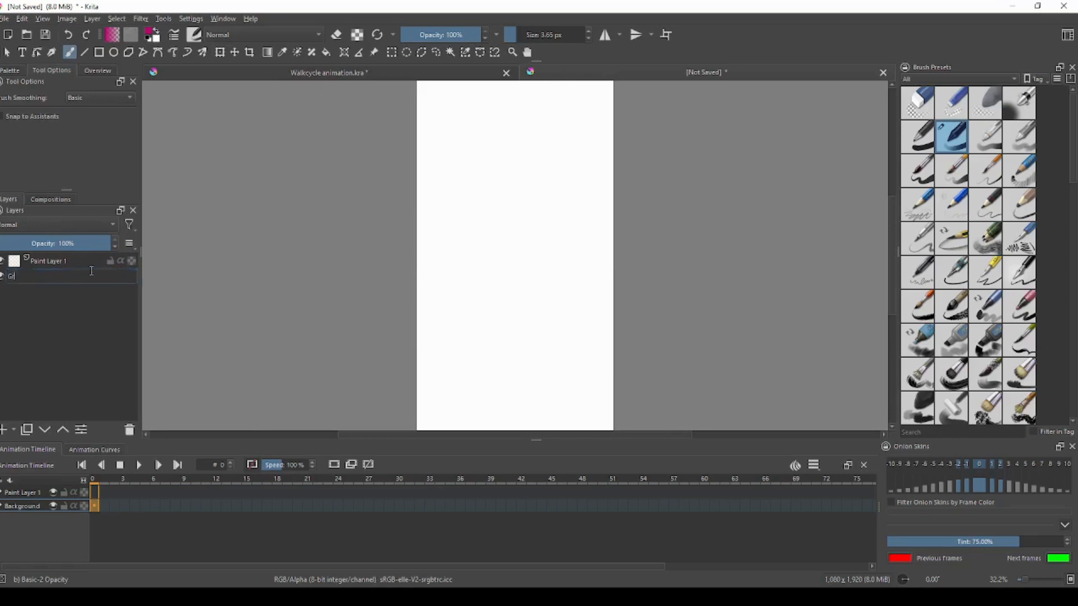
type("ound")
key("Return")
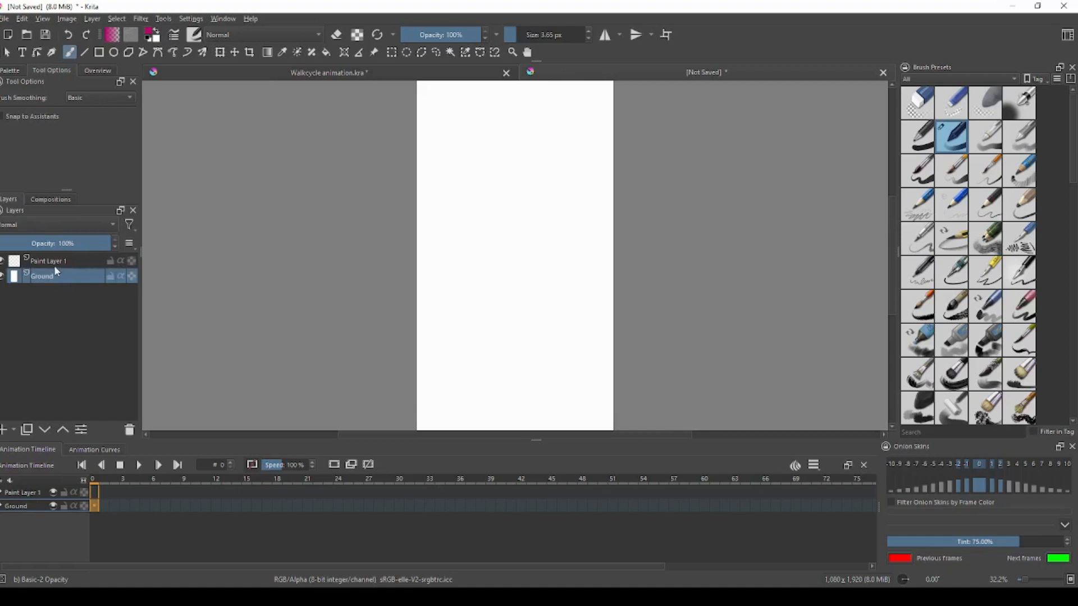
- Rename Paint Layer 1 to Ball
double_click(50, 261)
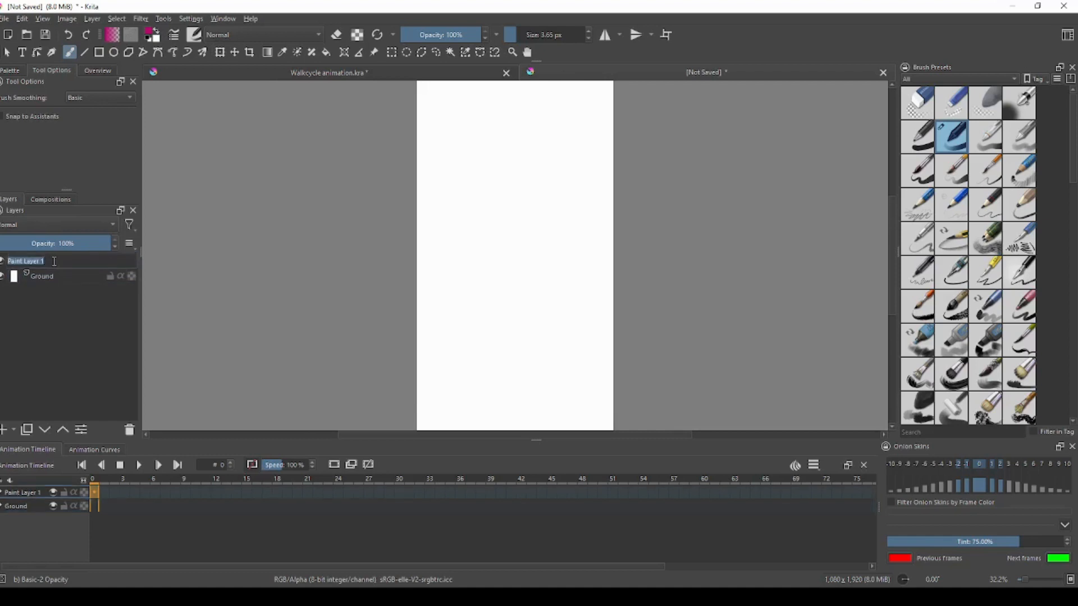
mouse_move(54, 261)
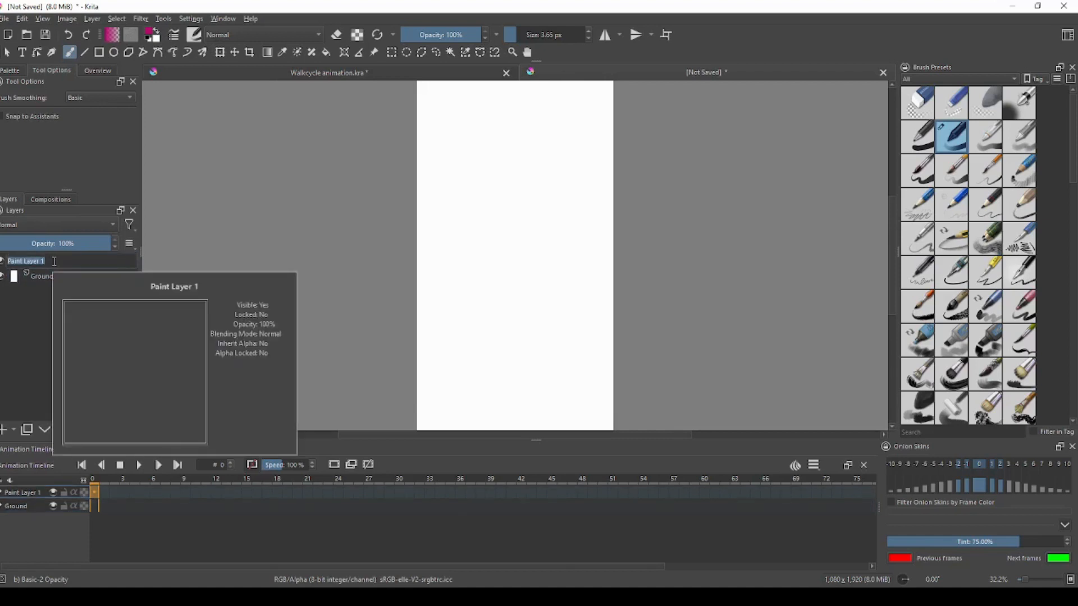
type("Ball")
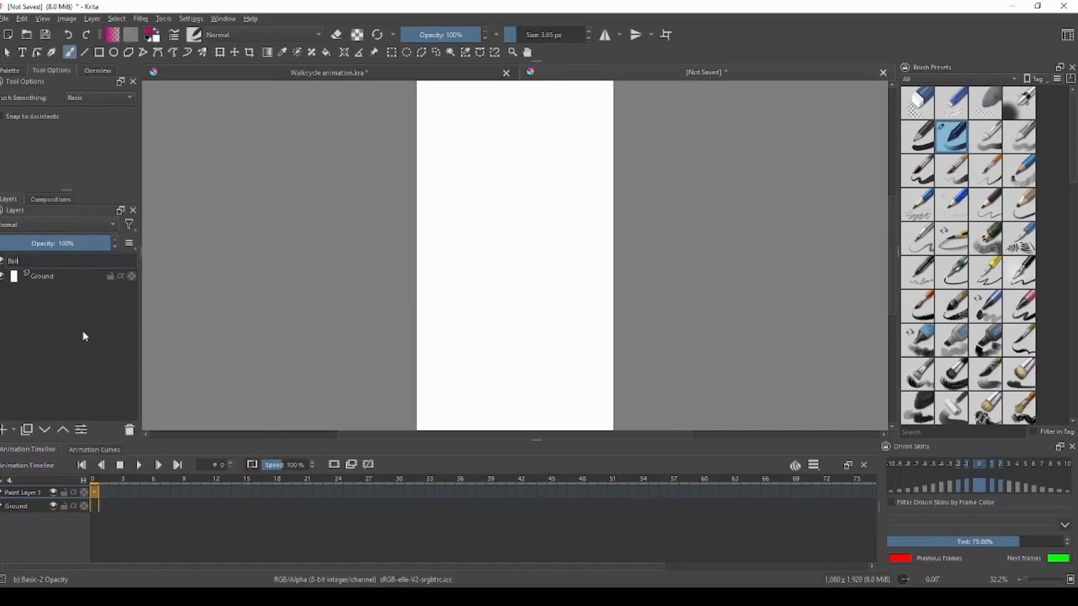
key("Return")
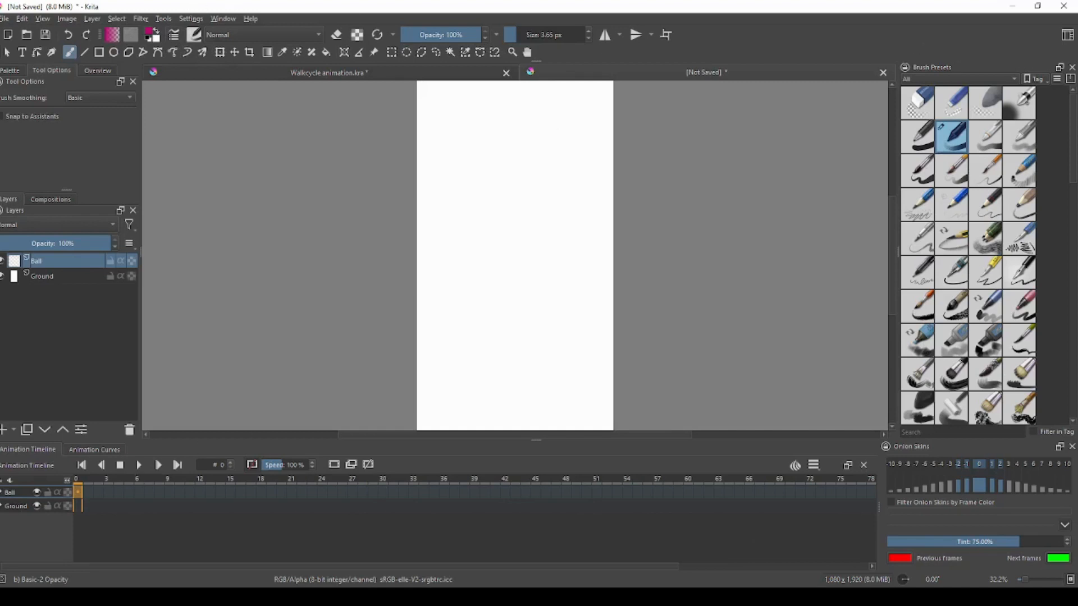
- Check which dockers are enabled, including Animation Timeline and Onion Skins
left_click(189, 19)
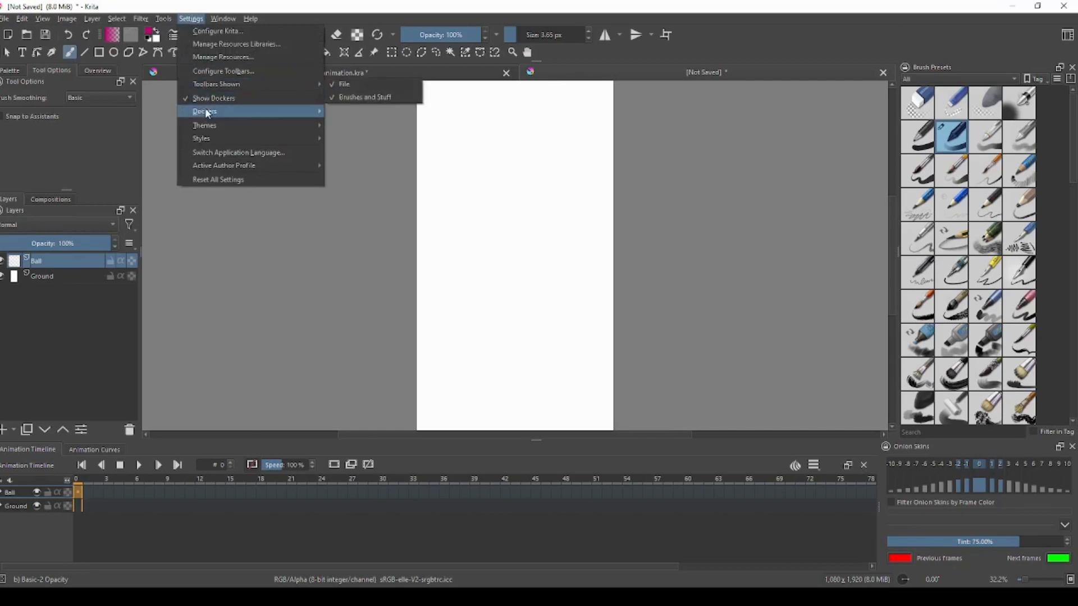
mouse_move(207, 115)
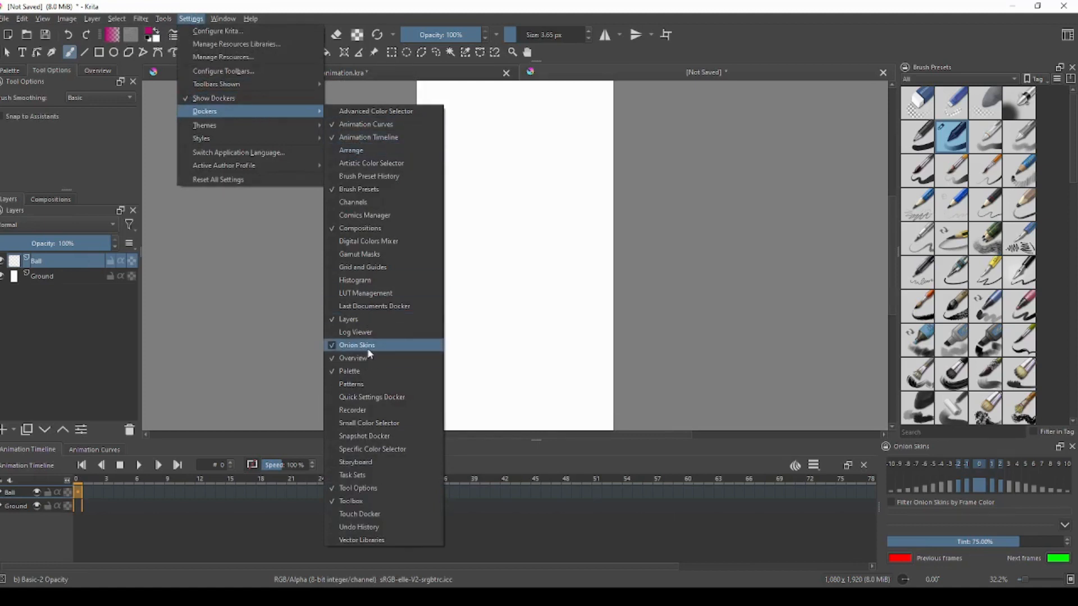
left_click(674, 298)
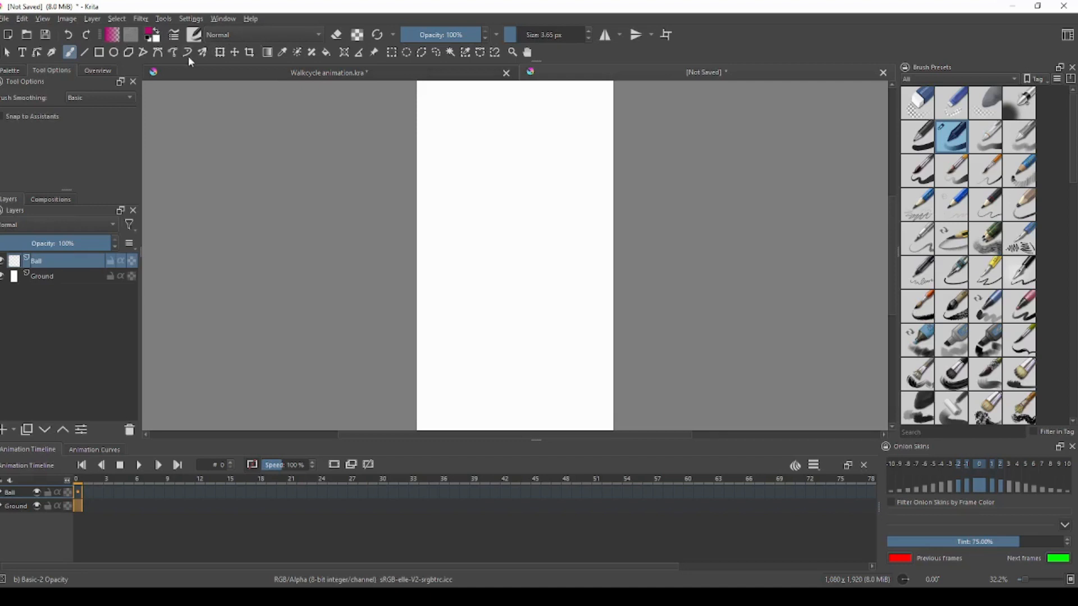
- Create a blank frame at frame 0 of the Ground layer in the animation timeline
right_click(77, 508)
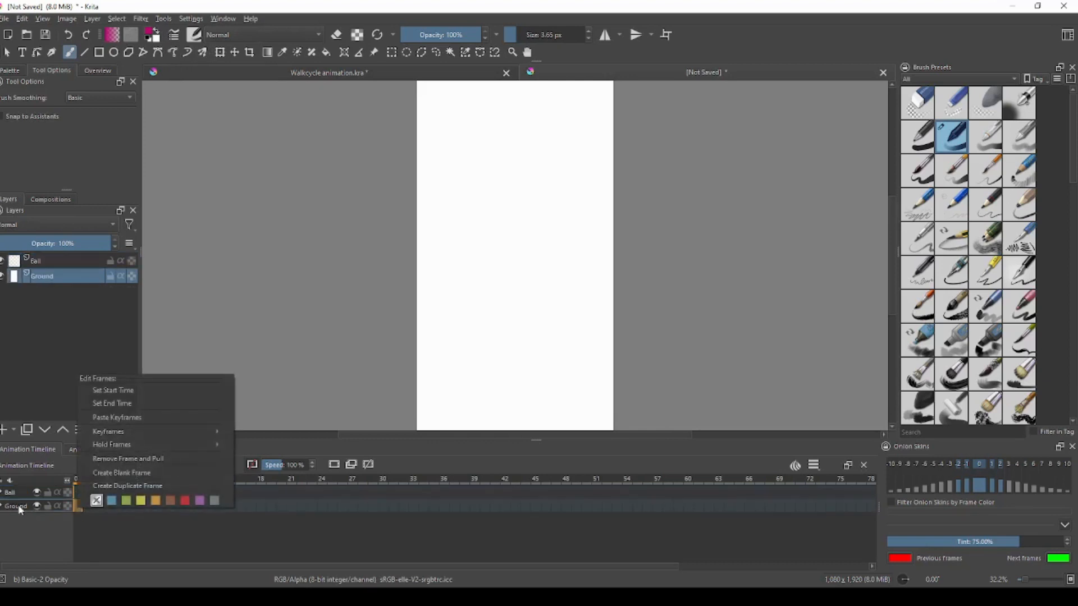
mouse_move(119, 433)
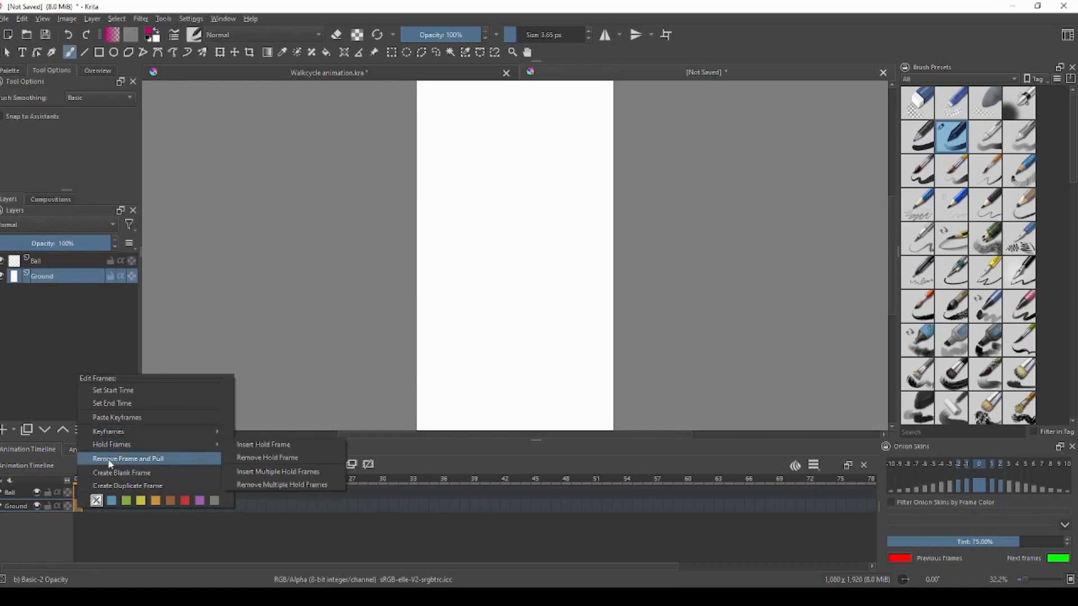
left_click(114, 475)
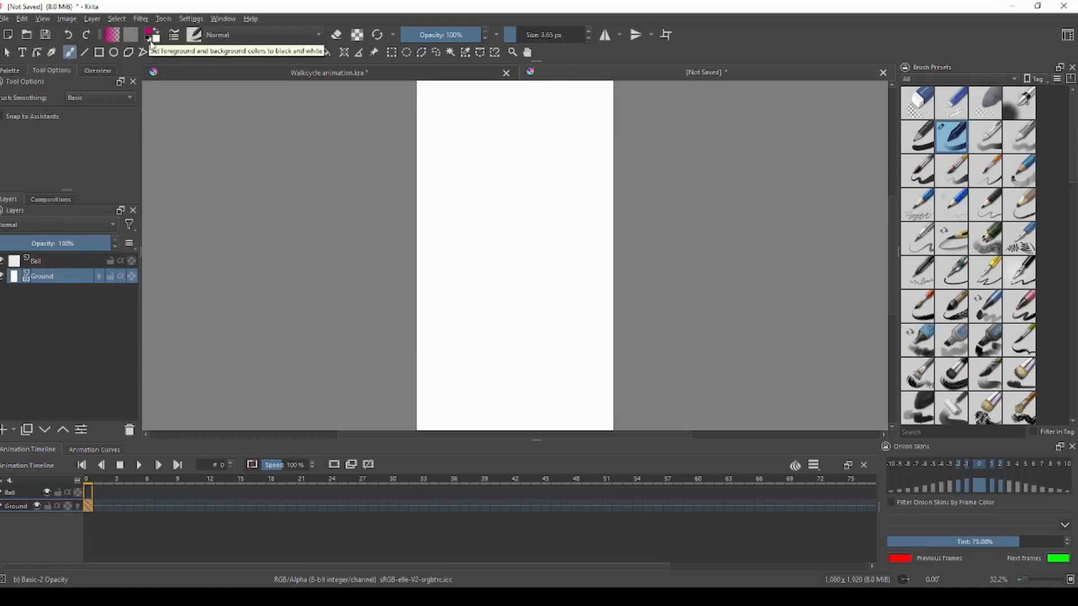
- Reset the colours to black and white, and choose dark green #347517 as the foreground colour
left_click(150, 41)
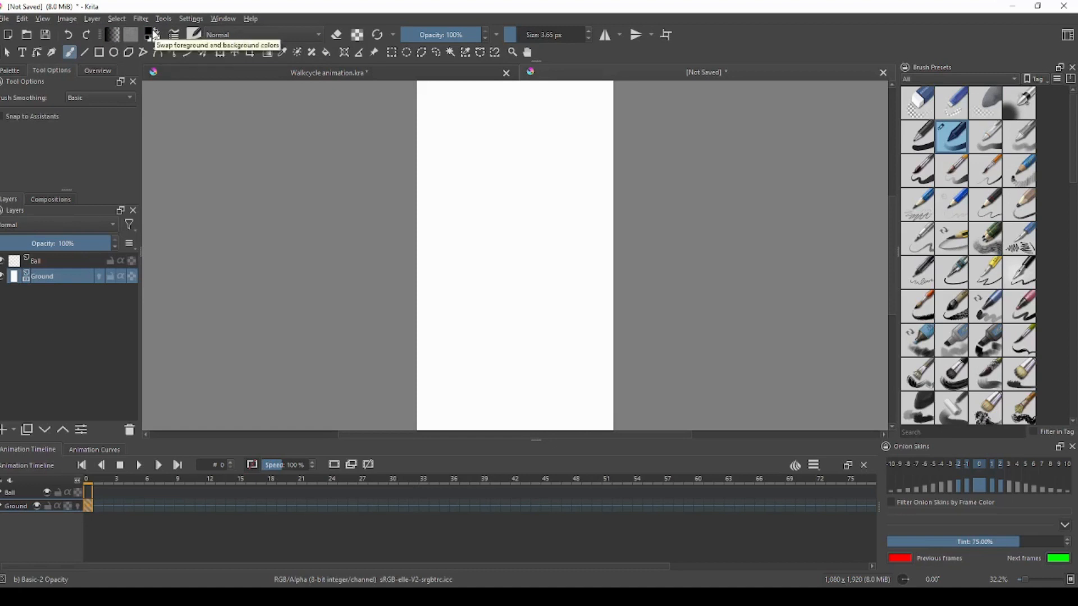
left_click(149, 35)
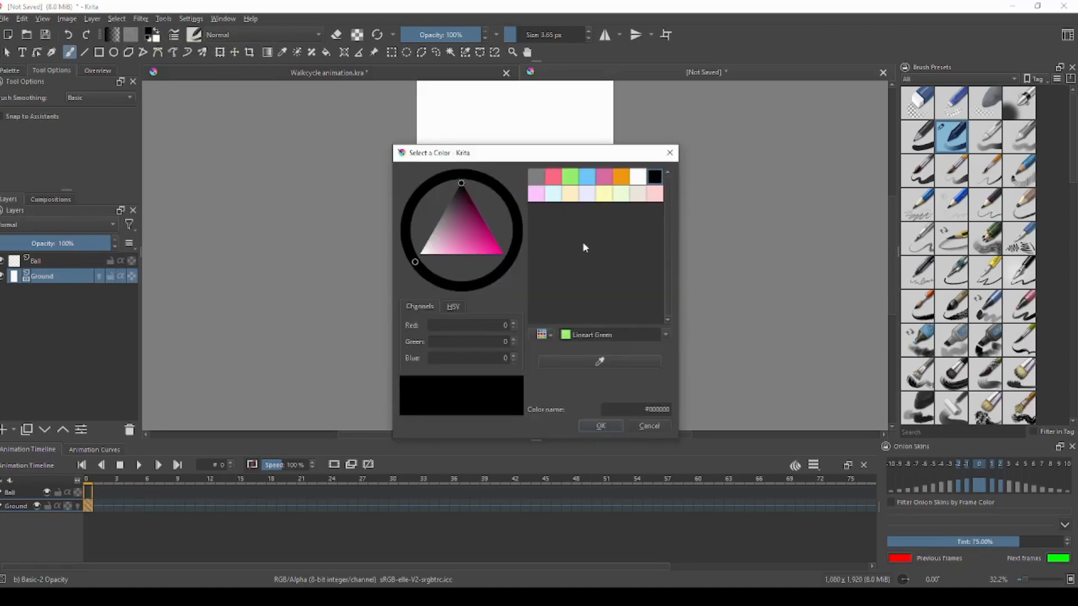
left_click(570, 176)
left_click(473, 217)
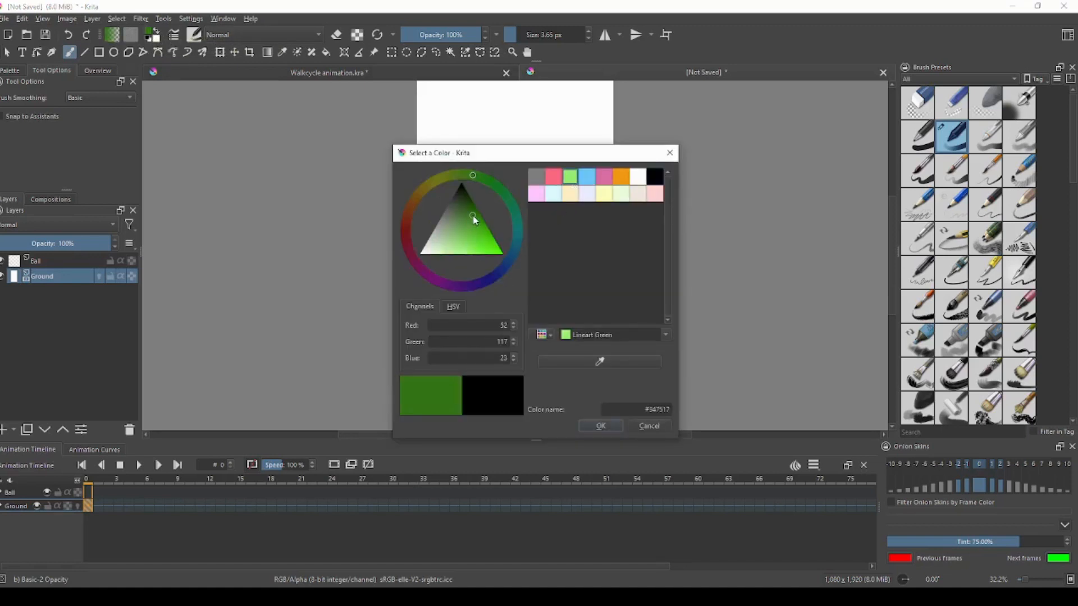
left_click(594, 426)
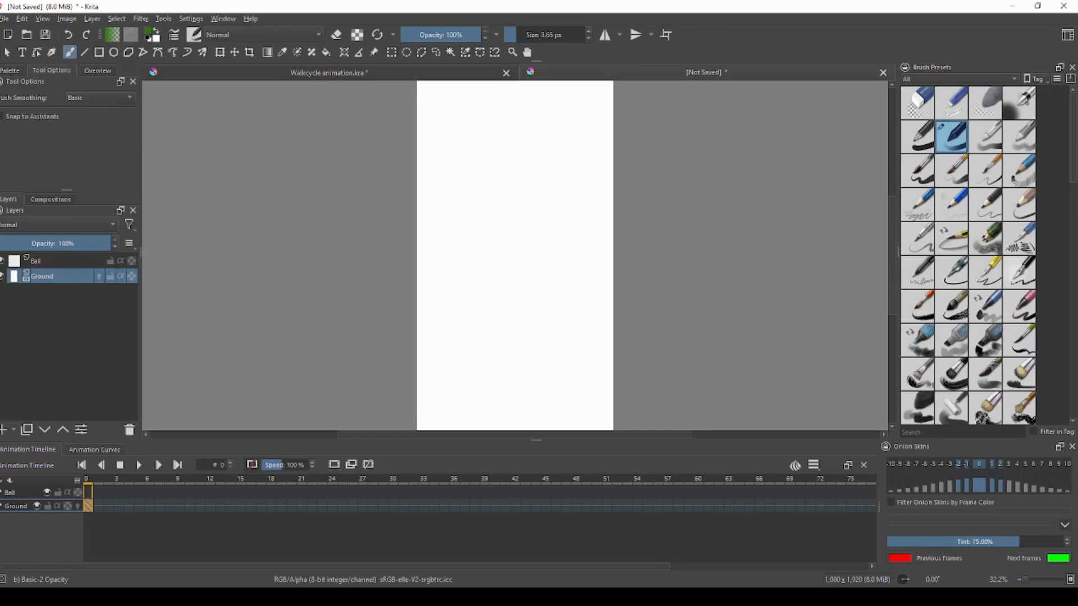
- Set the brush size to 30 px and draw a straight horizontal ground line across the lower part of the canvas
left_click(522, 35)
mouse_move(523, 34)
left_mouse_down()
mouse_move(547, 37)
mouse_move(535, 37)
left_mouse_up()
left_click(536, 37)
type("3")
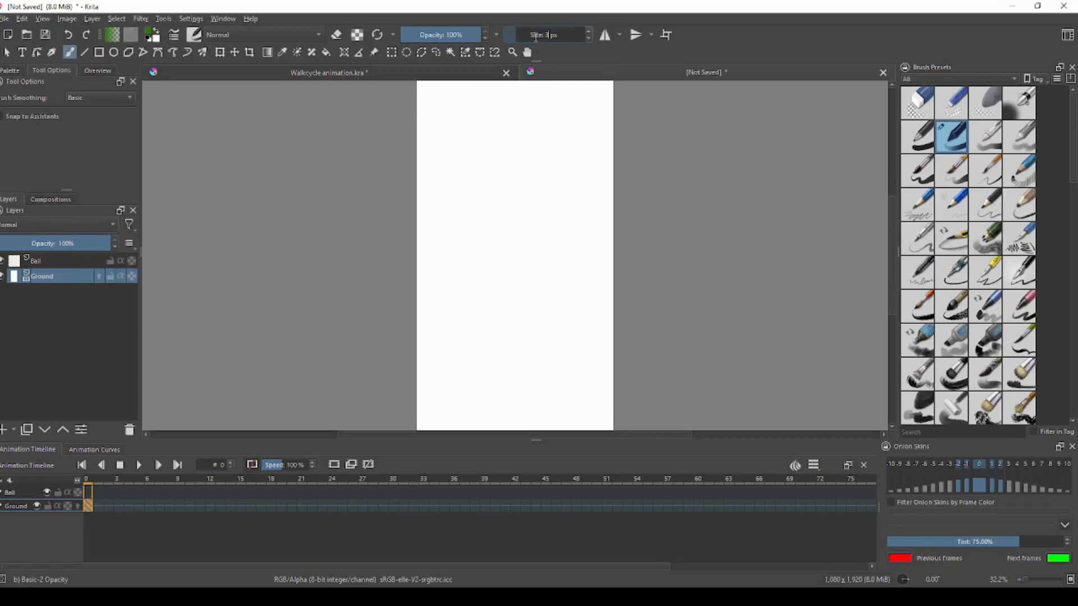
type("0")
key("Return")
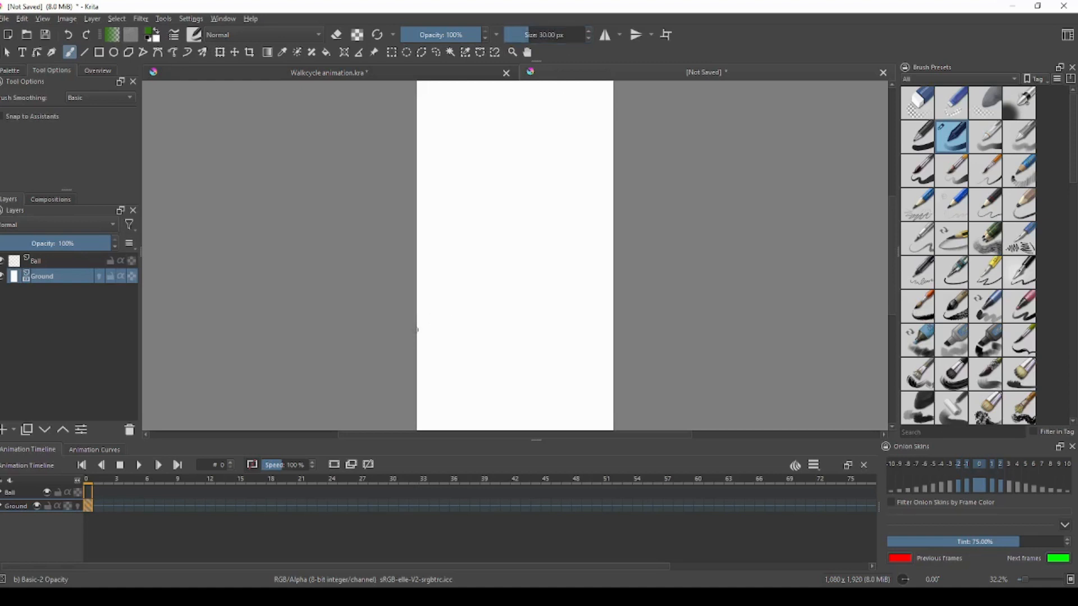
left_click(83, 52)
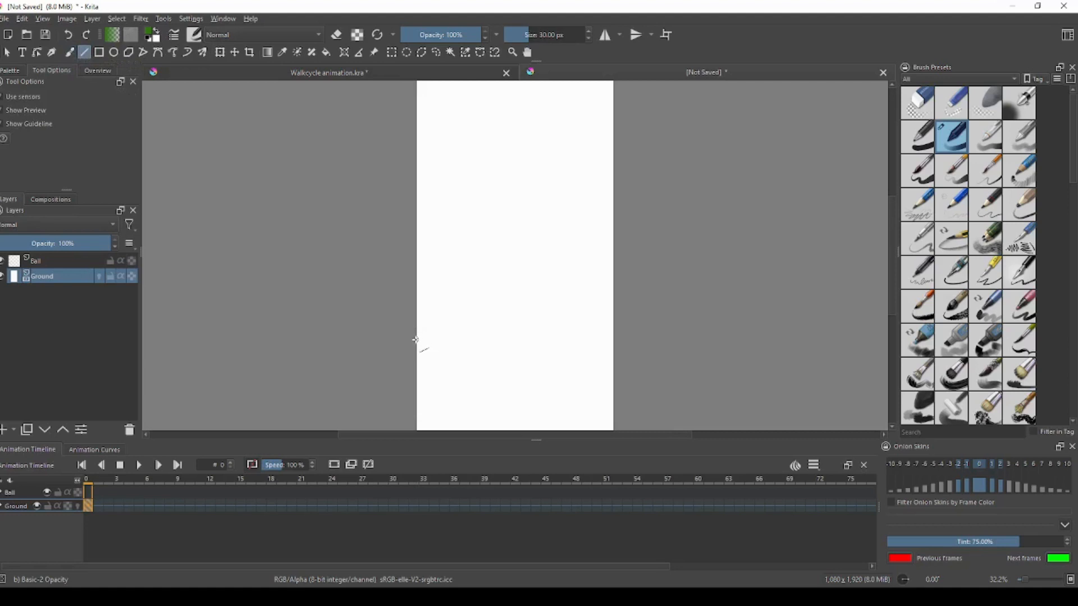
mouse_move(416, 340)
left_mouse_down()
mouse_move(456, 334)
mouse_move(465, 316)
mouse_move(480, 358)
mouse_move(494, 306)
mouse_move(498, 377)
mouse_move(496, 303)
mouse_move(500, 341)
mouse_move(557, 330)
mouse_move(564, 342)
mouse_move(580, 315)
mouse_move(576, 337)
mouse_move(614, 338)
left_mouse_up()
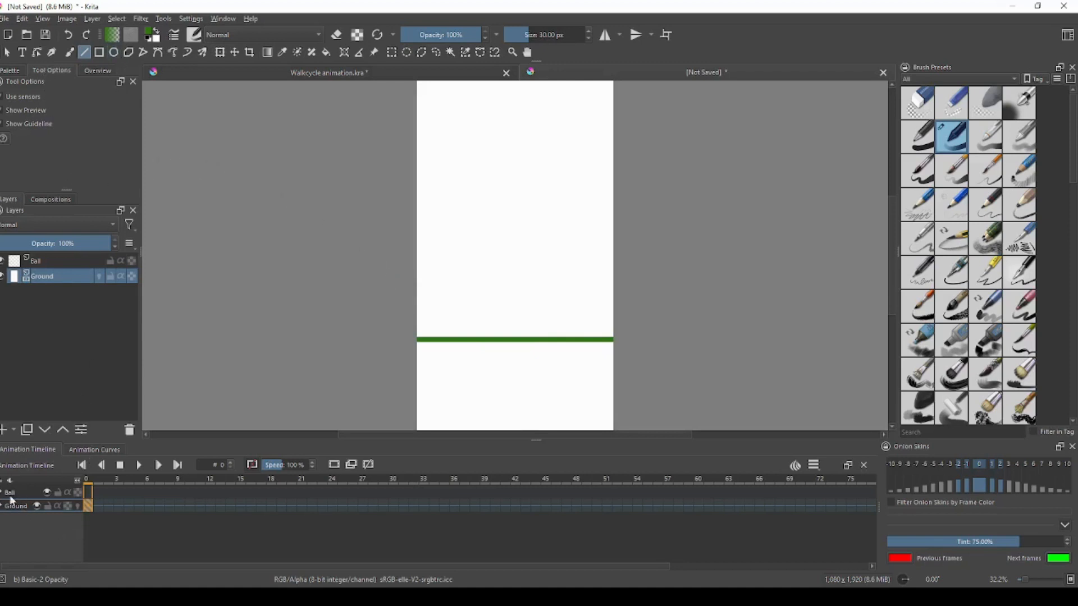
- Create a blank frame at frame 0 of the Ball layer in the animation timeline
left_click(90, 492)
right_click(90, 492)
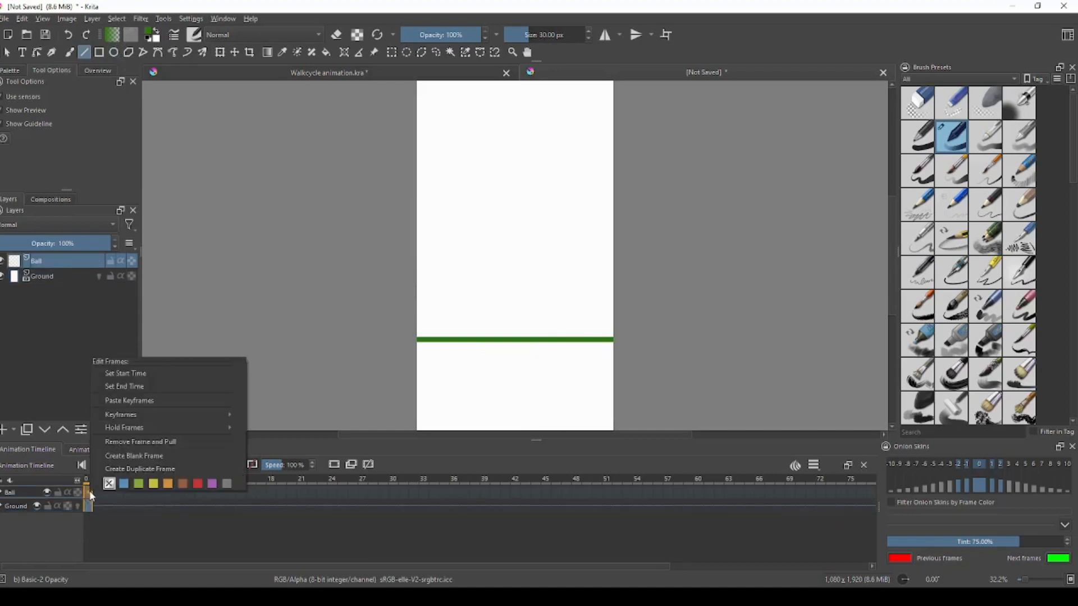
left_click(132, 457)
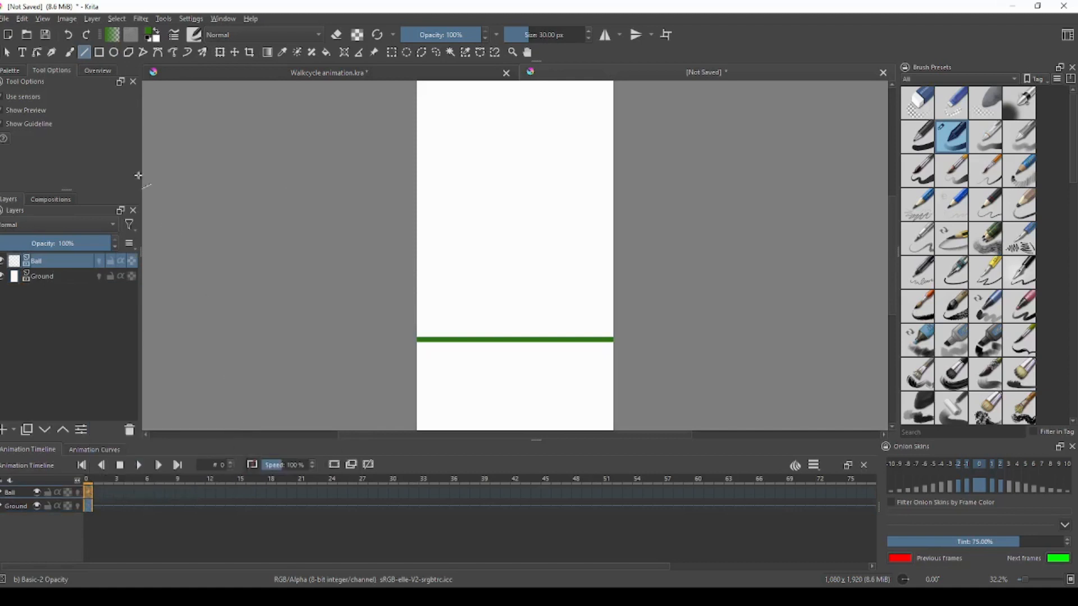
- Pick the Plum palette colour and darken the foreground colour to purple #81145f
left_click(11, 71)
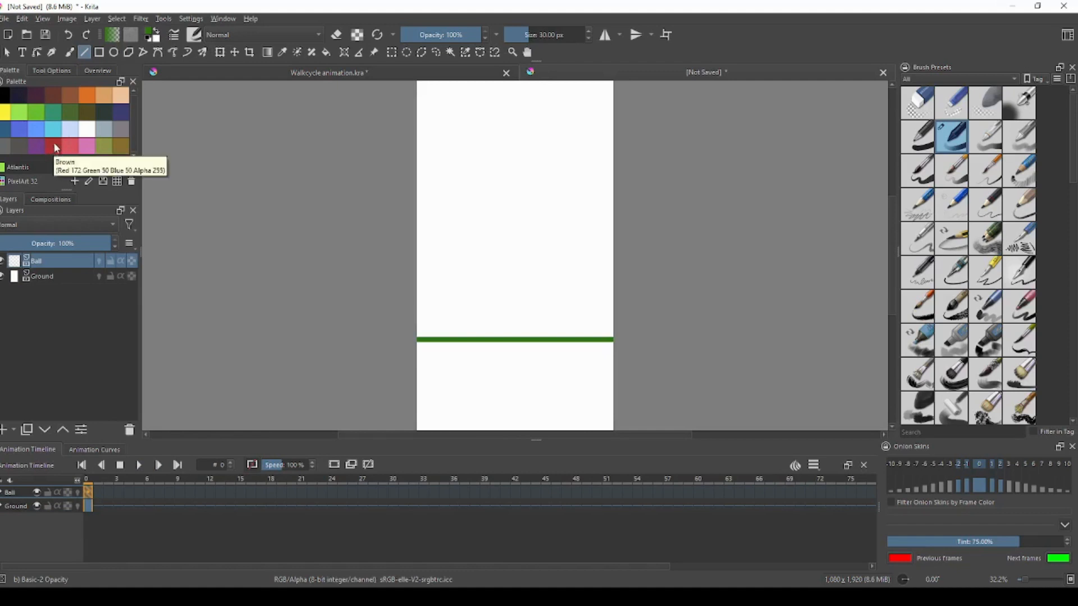
left_click(83, 150)
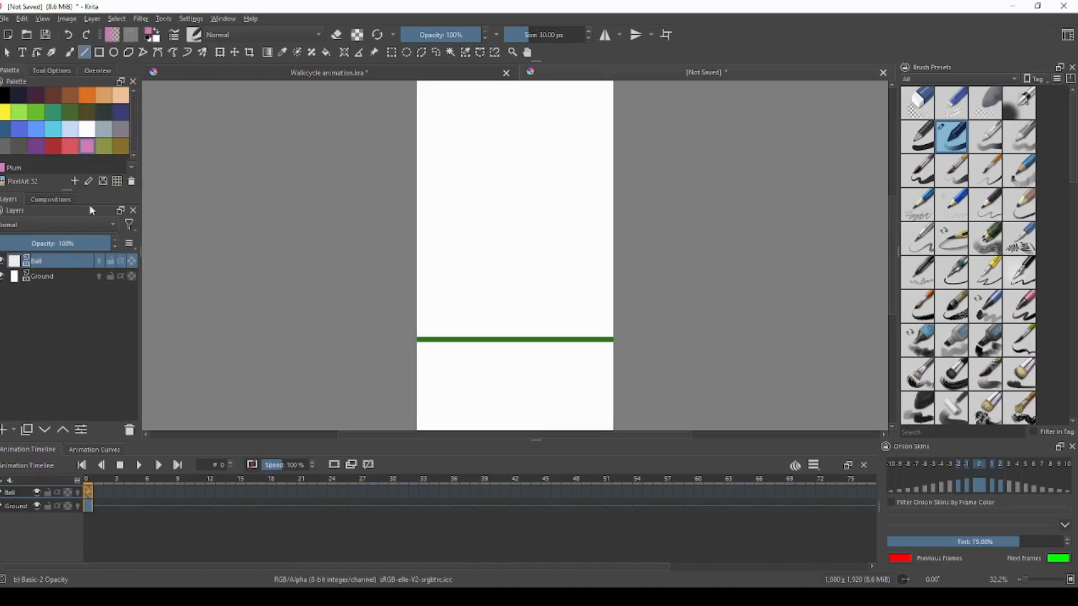
left_click(152, 36)
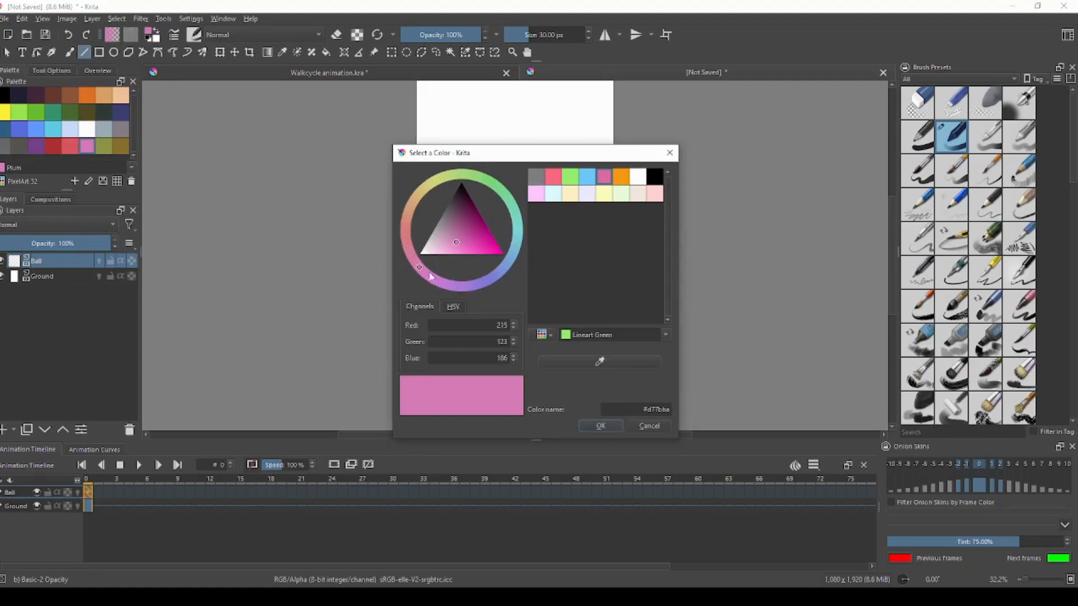
left_click(476, 218)
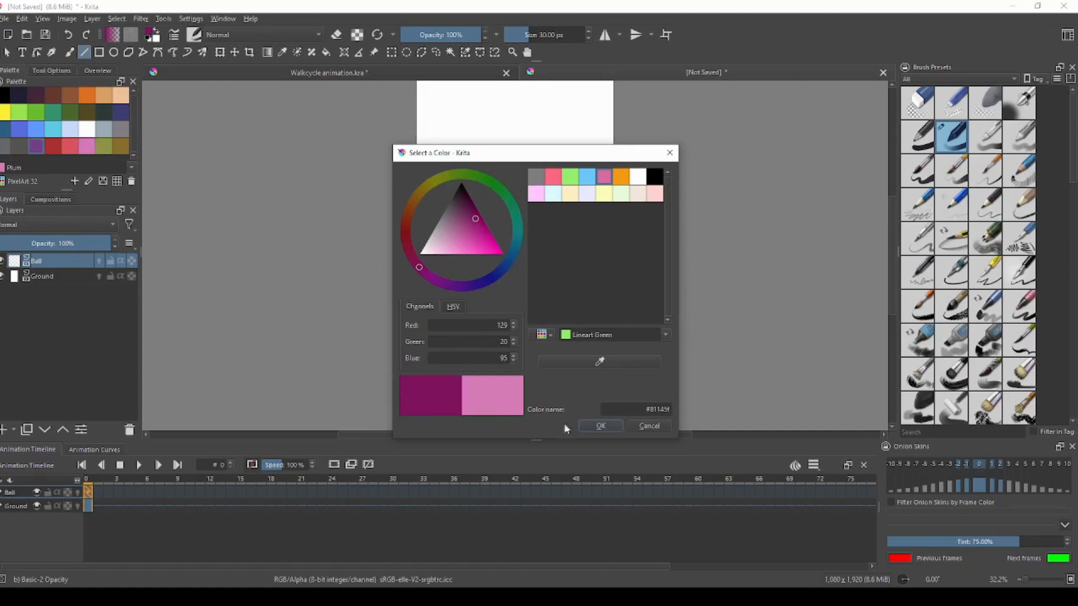
left_click(608, 426)
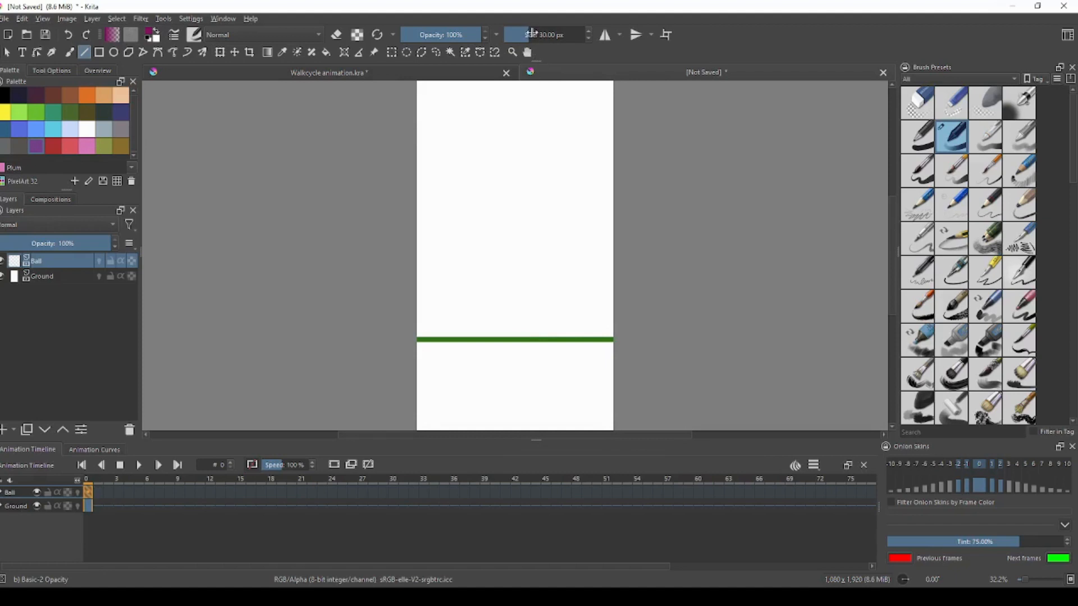
- Reduce the brush size to 3.18 px and activate the freehand brush
left_click_drag(532, 34, 515, 35)
left_click(70, 52)
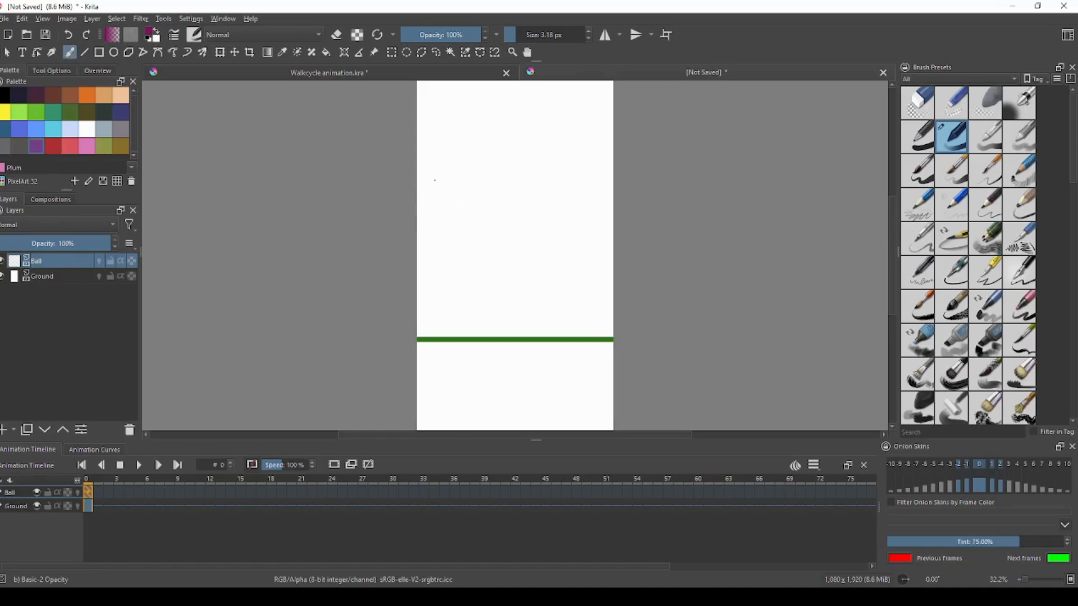
left_click_drag(432, 182, 487, 182)
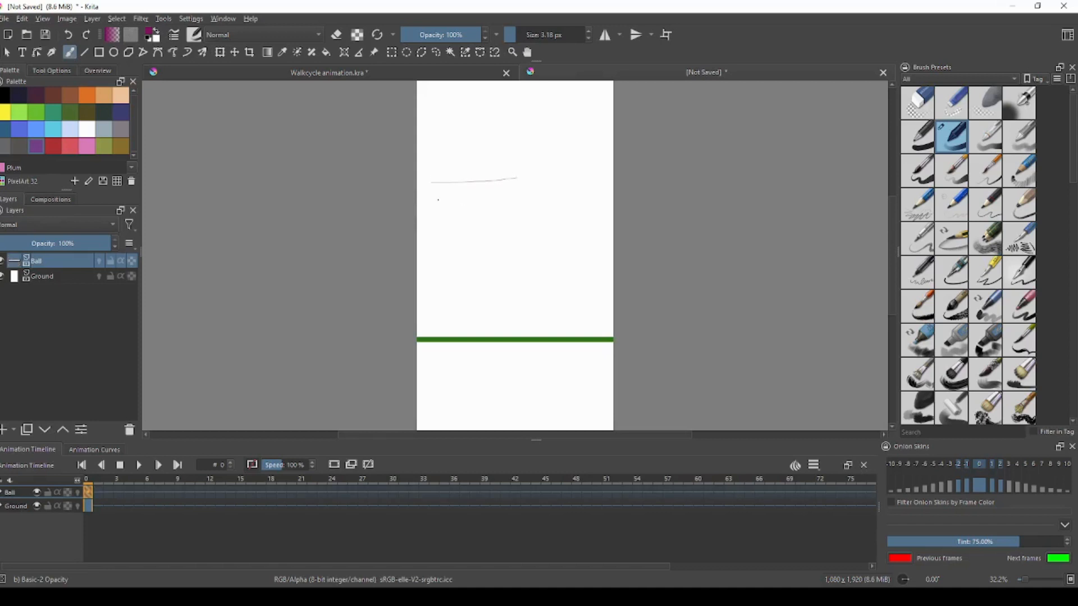
left_click_drag(438, 203, 520, 200)
left_click(69, 38)
left_click(69, 38)
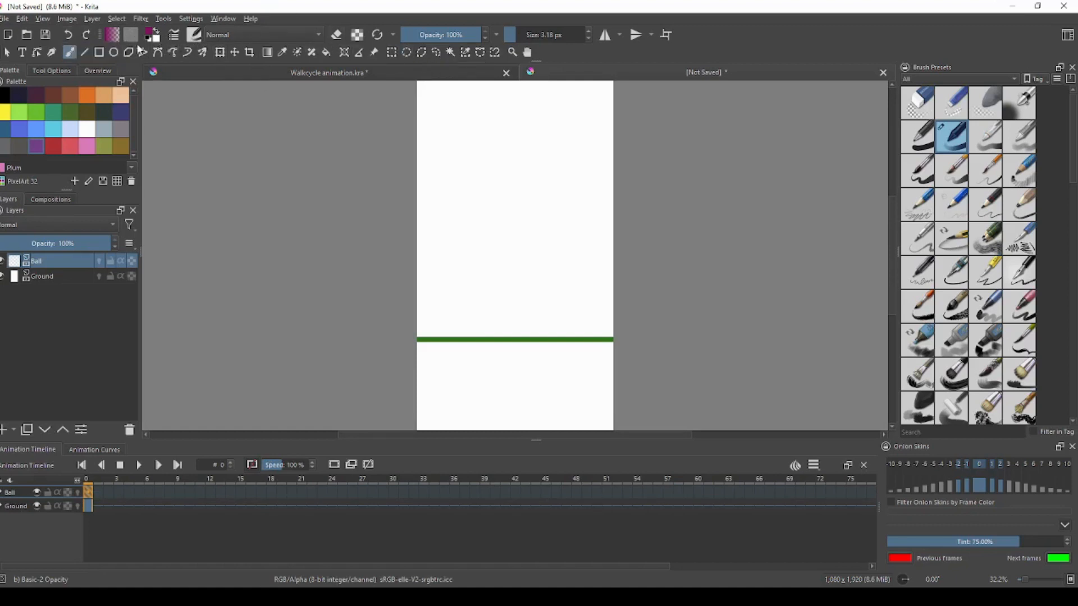
- Draw a small purple circle for the ball with the Ellipse tool, just above the green ground line
left_click(113, 53)
left_click_drag(484, 275, 525, 313)
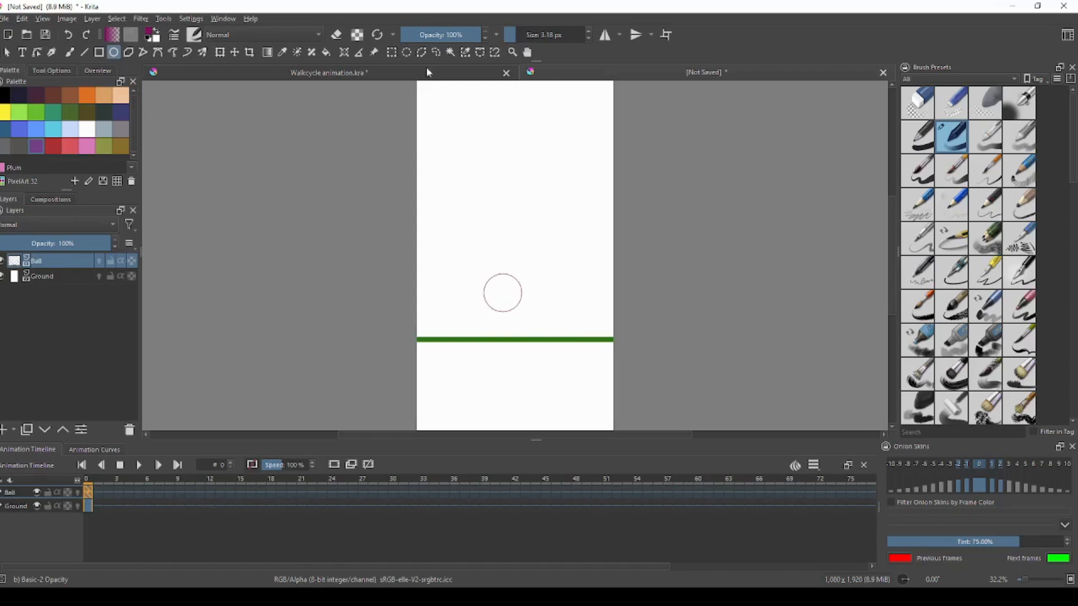
- Select the circle with a rectangular selection, move it down until it rests on the ground line, and deselect
left_click(392, 52)
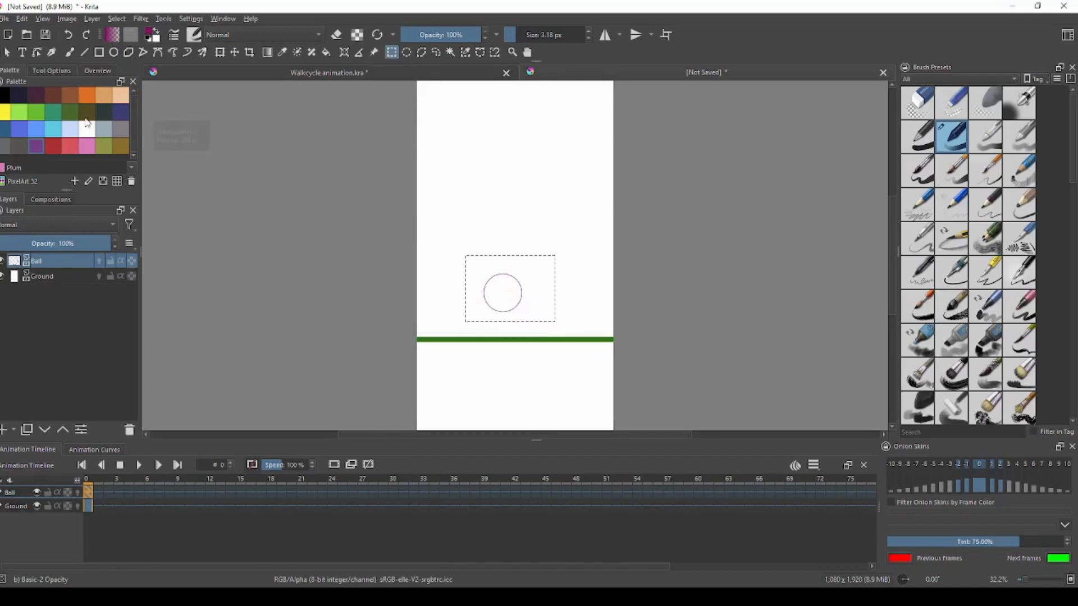
left_click(233, 53)
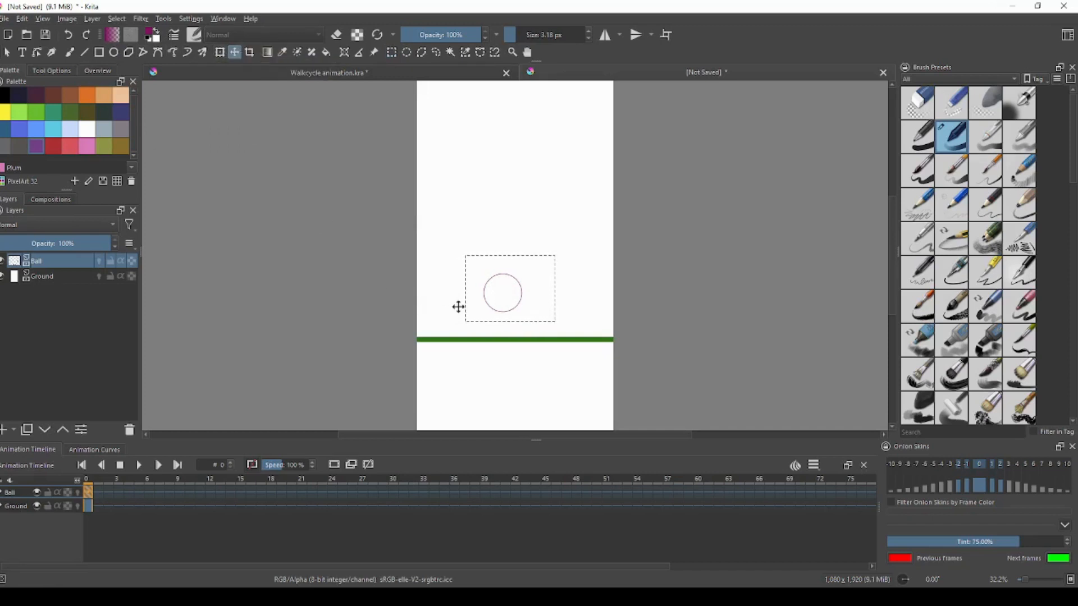
left_click_drag(498, 277, 506, 301)
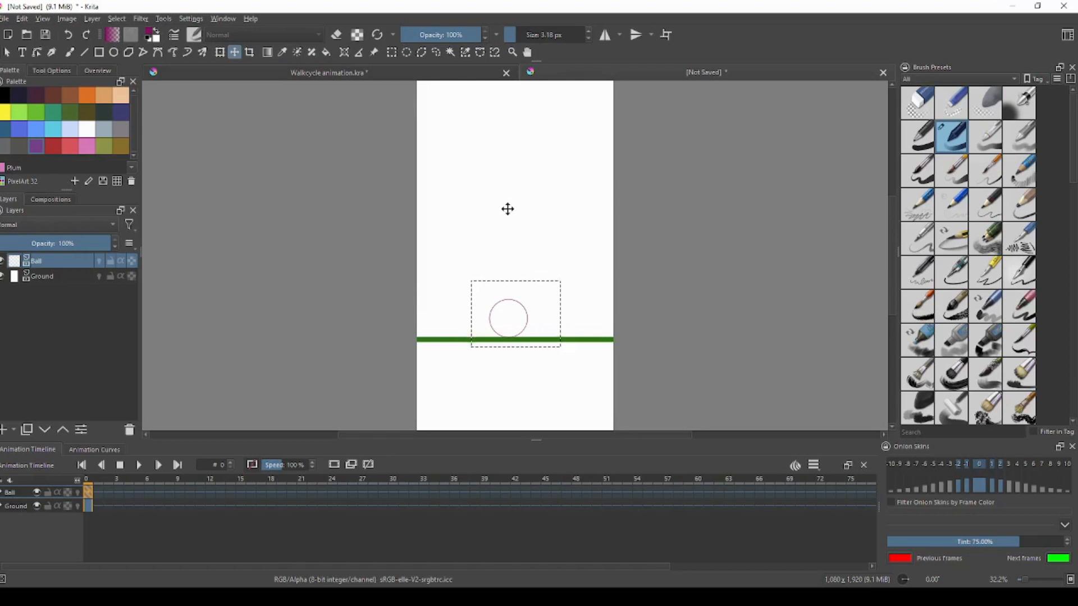
key("ctrl+shift+a")
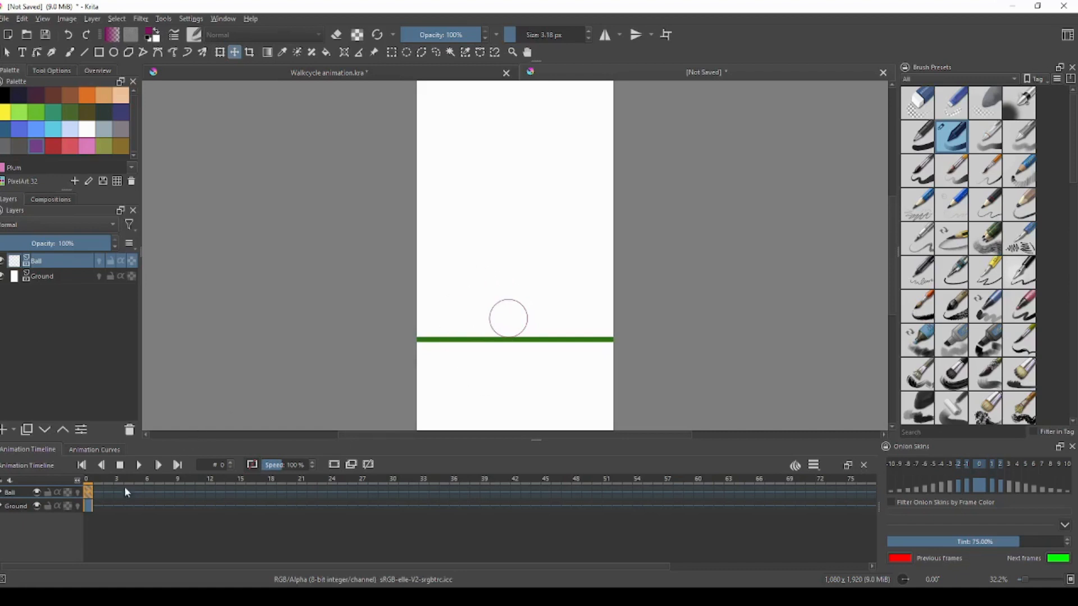
- Copy the Ball layer's keyframe at frame 0 and paste it at frame 1
right_click(88, 491)
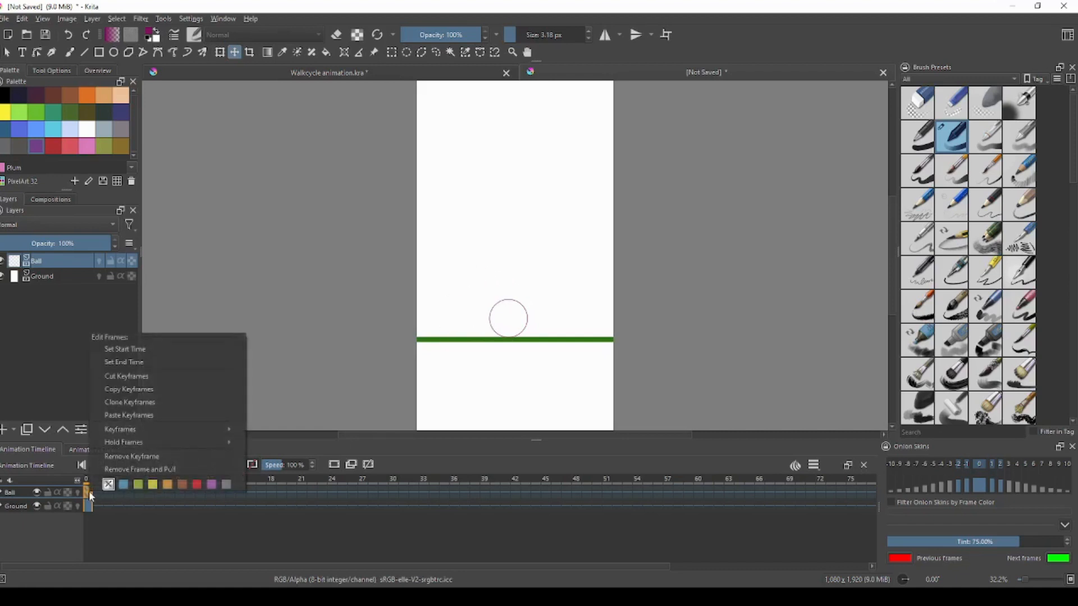
left_click(145, 392)
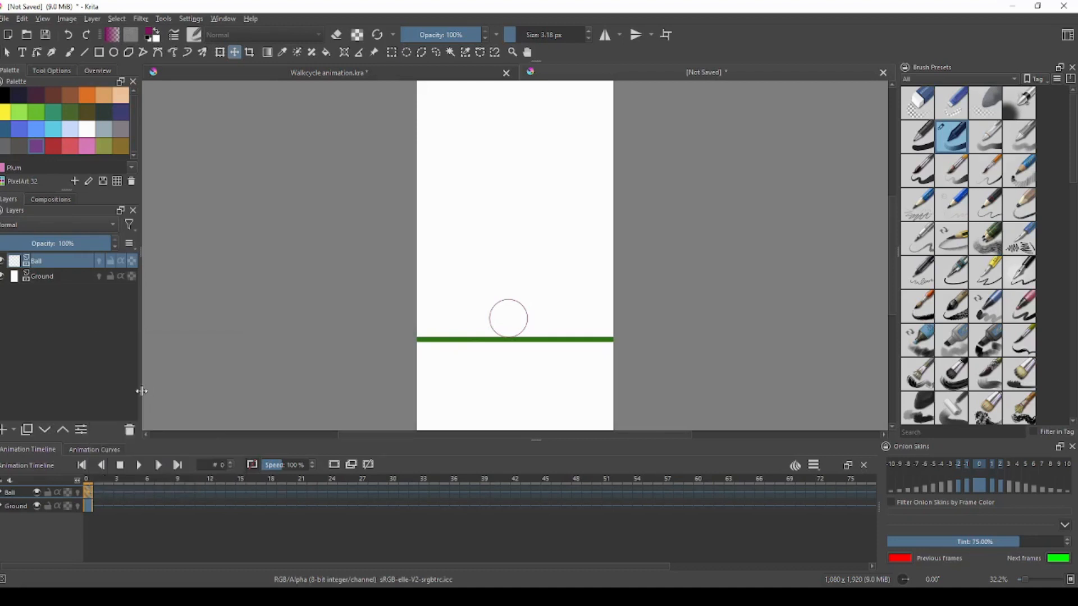
right_click(99, 490)
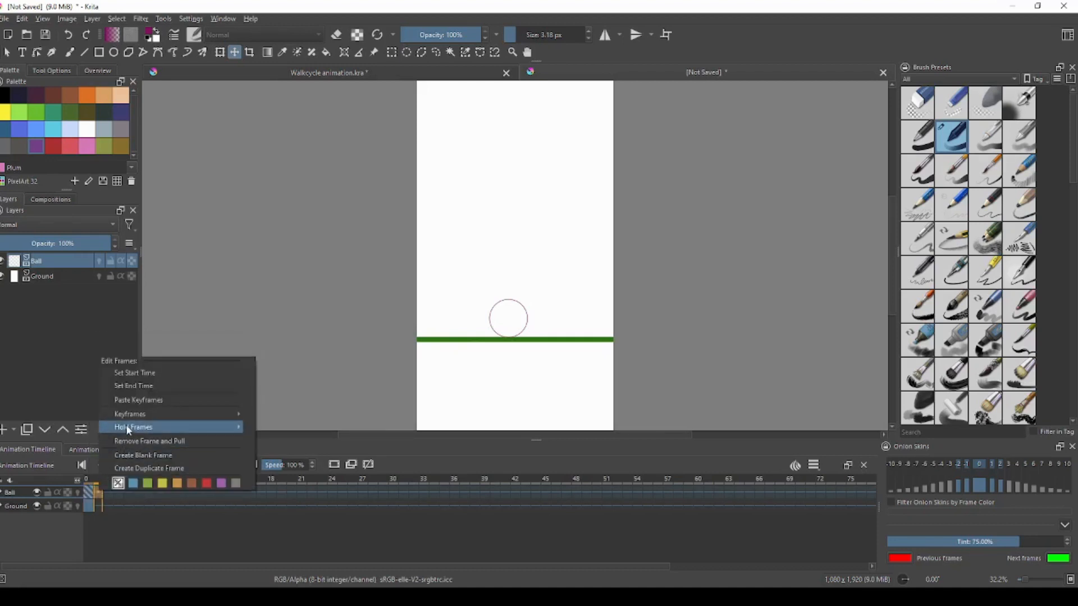
mouse_move(129, 426)
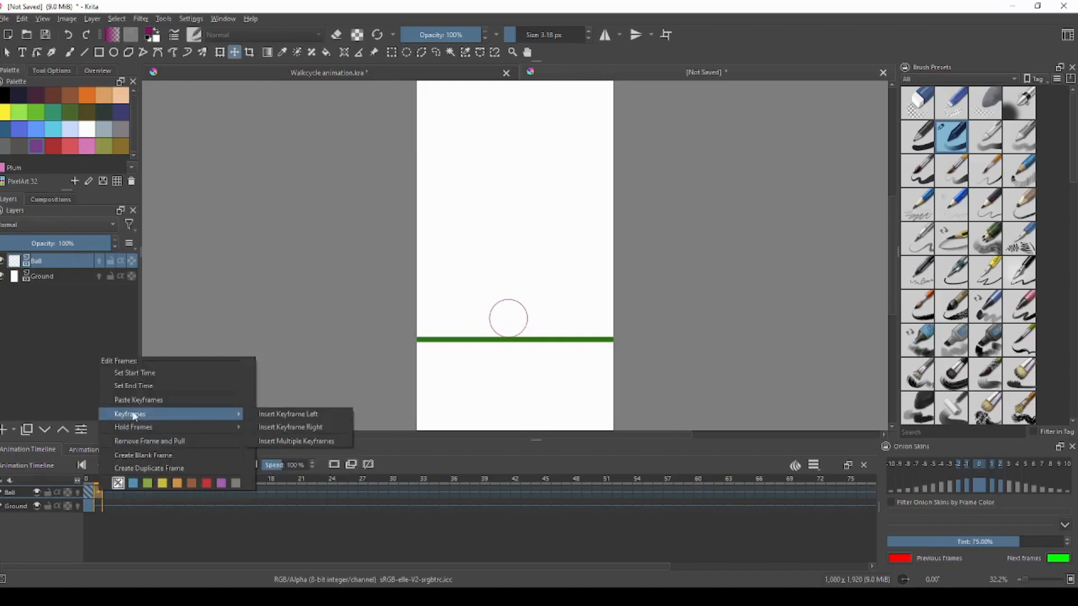
left_click(139, 400)
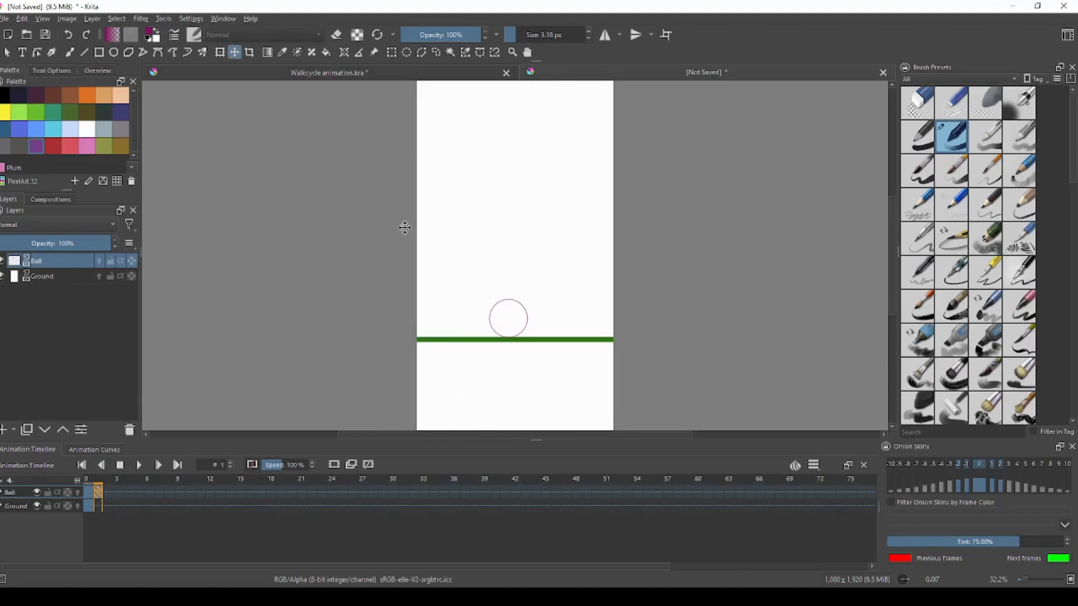
- Try moving the ball slightly upward in frame 1, and undo the move
left_click_drag(522, 313, 523, 286)
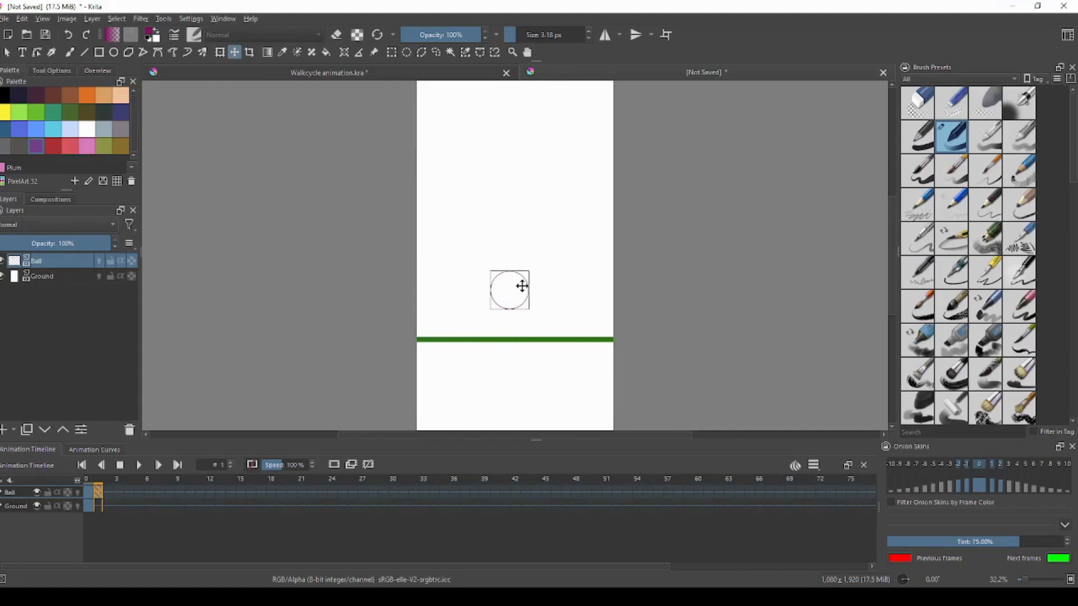
left_click(68, 35)
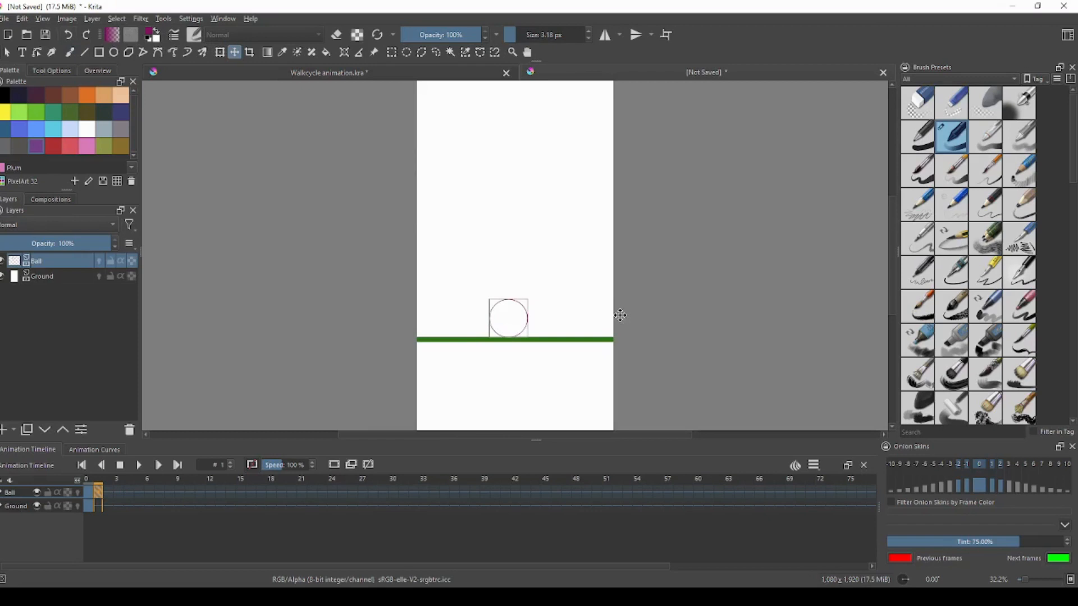
- Turn on onion skins for the Ball layer and move the frame 1 ball straight up, well above the ground line
left_click(79, 493)
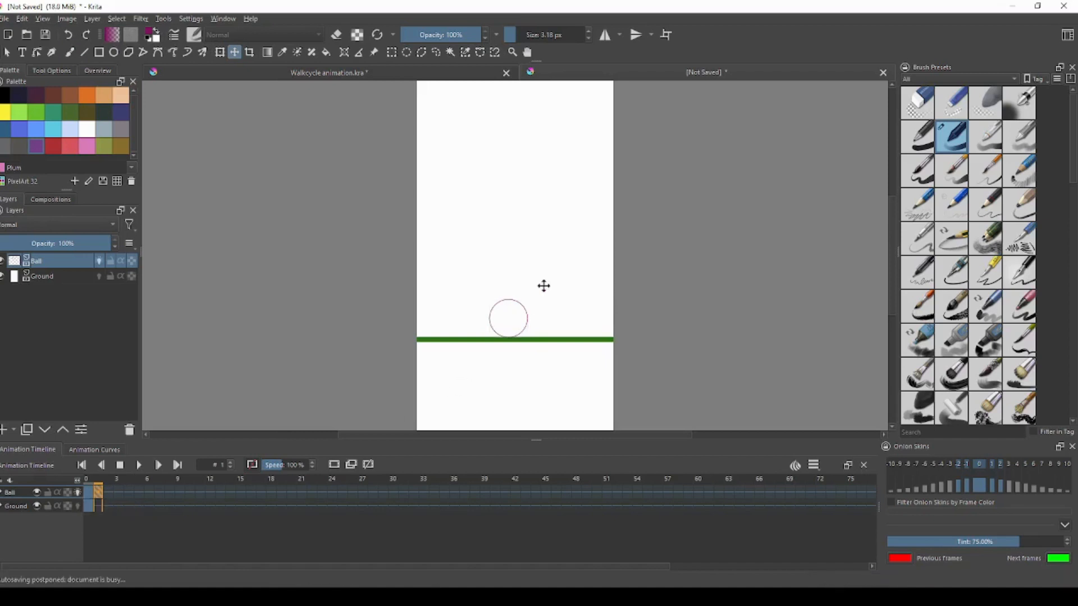
left_click_drag(517, 318, 518, 255)
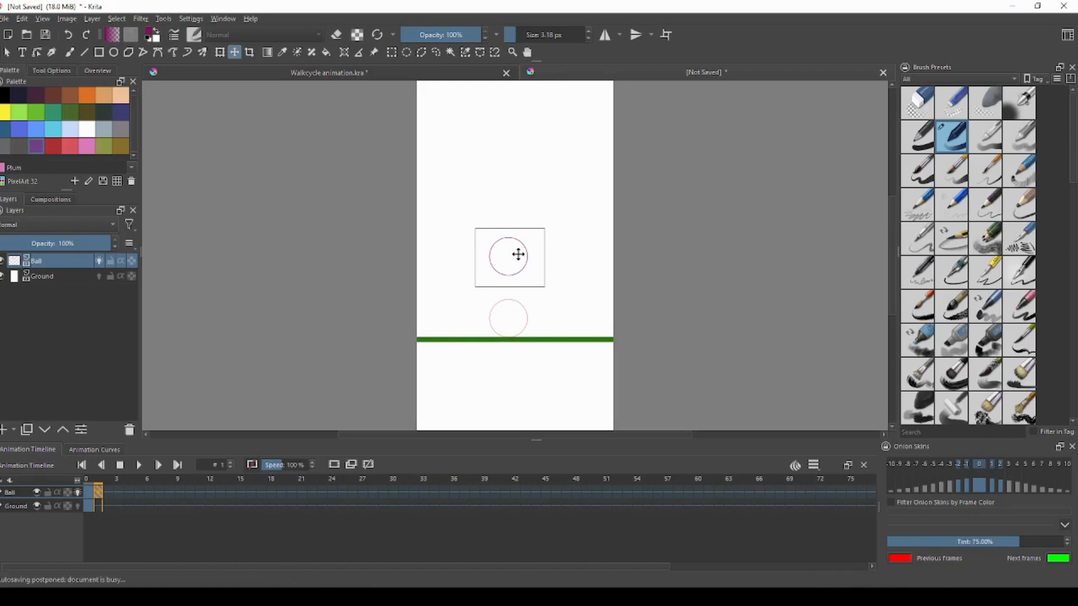
left_click_drag(518, 254, 524, 201)
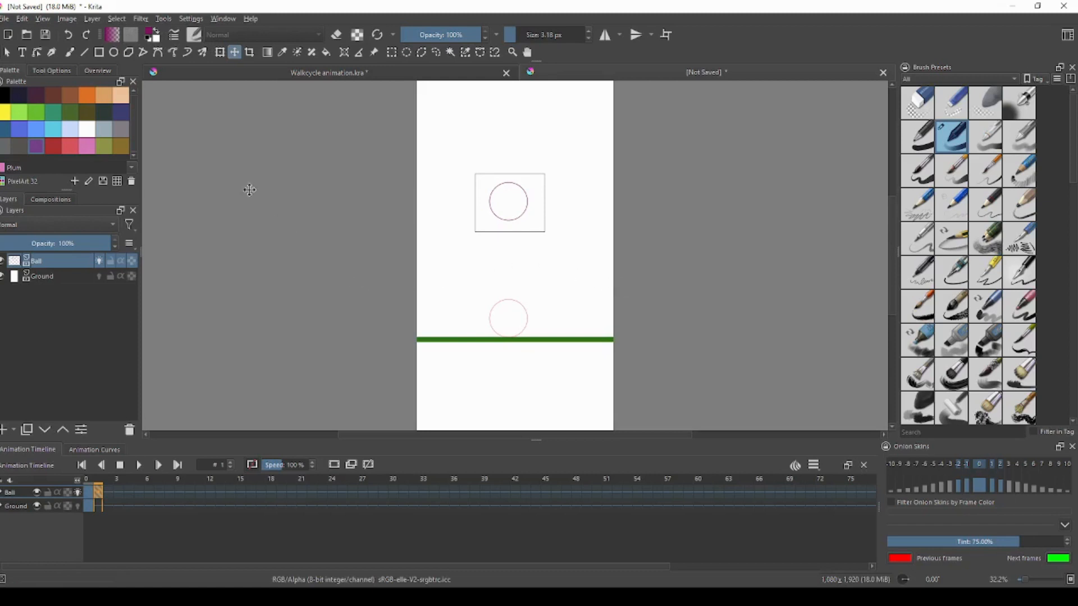
left_click(8, 52)
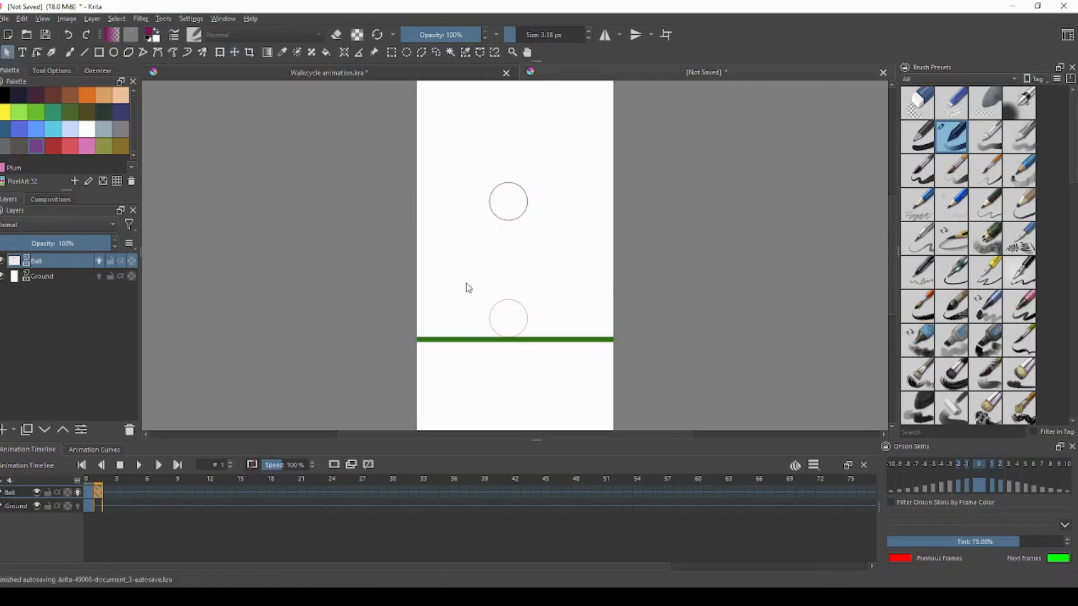
- Copy the Ball layer's keyframes at frames 0 and 1 together and paste them starting at frame 2
left_click(97, 494)
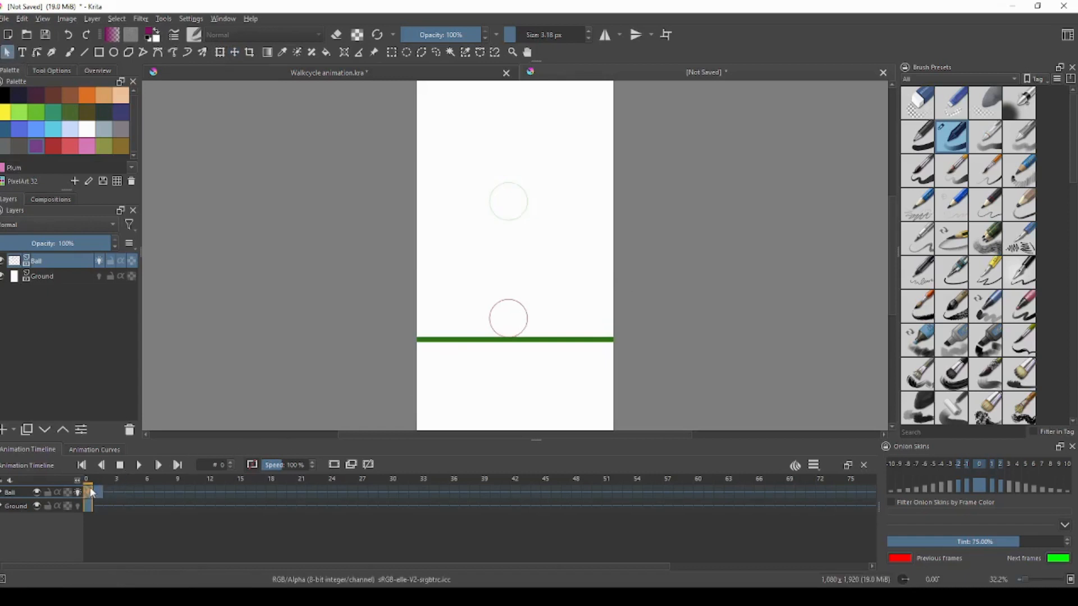
right_click(92, 493)
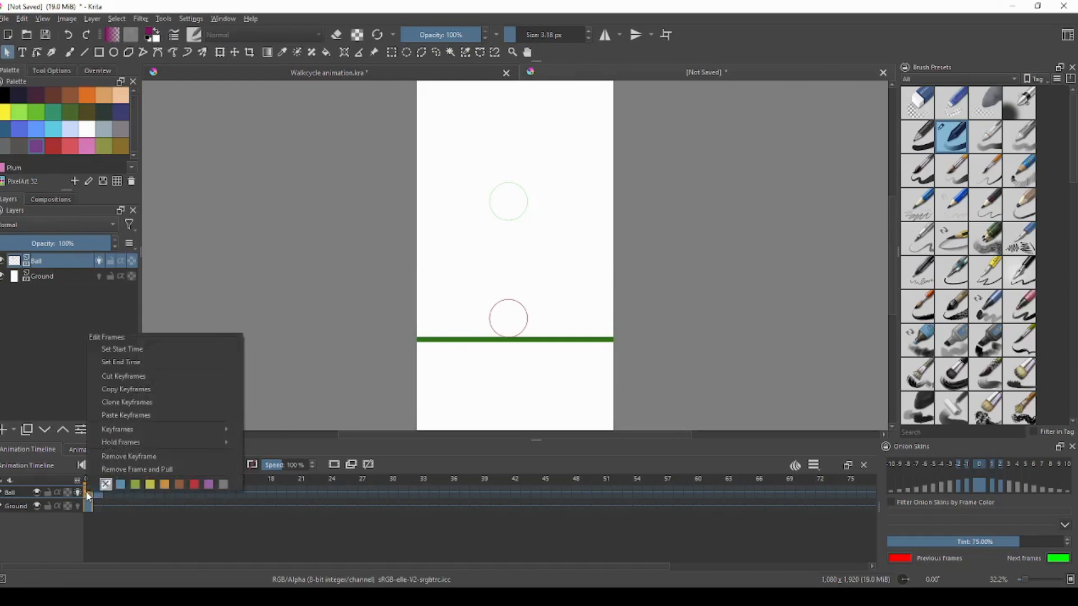
left_click(298, 369)
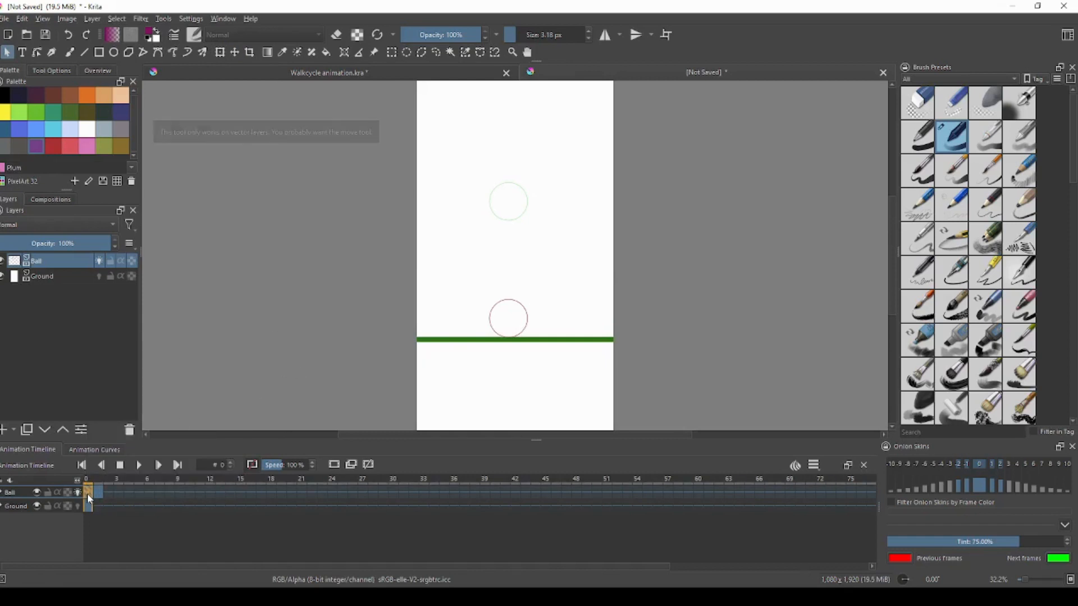
left_click(100, 497)
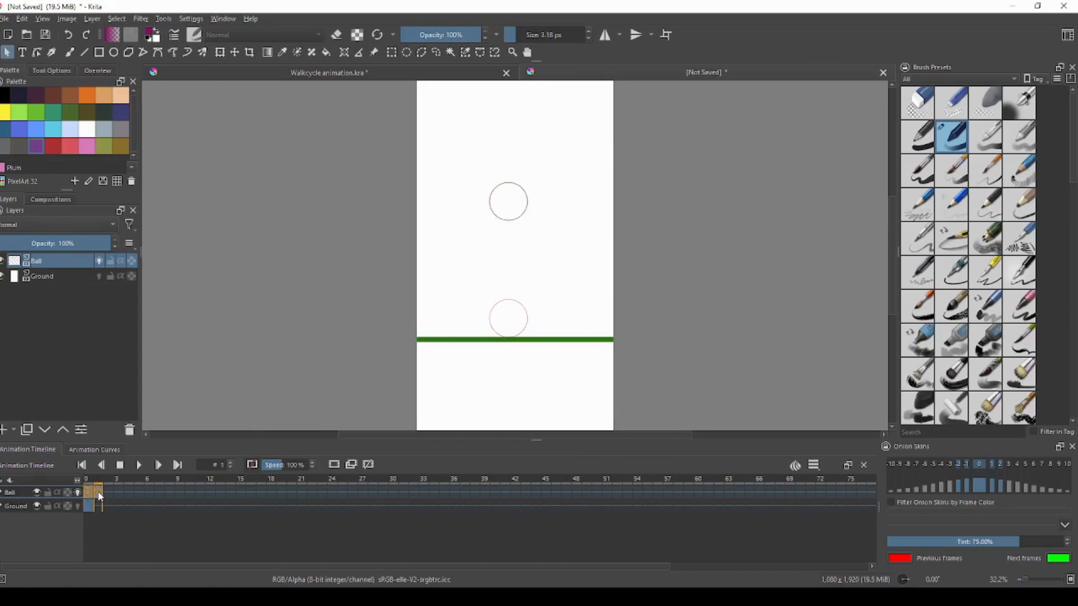
right_click(99, 496)
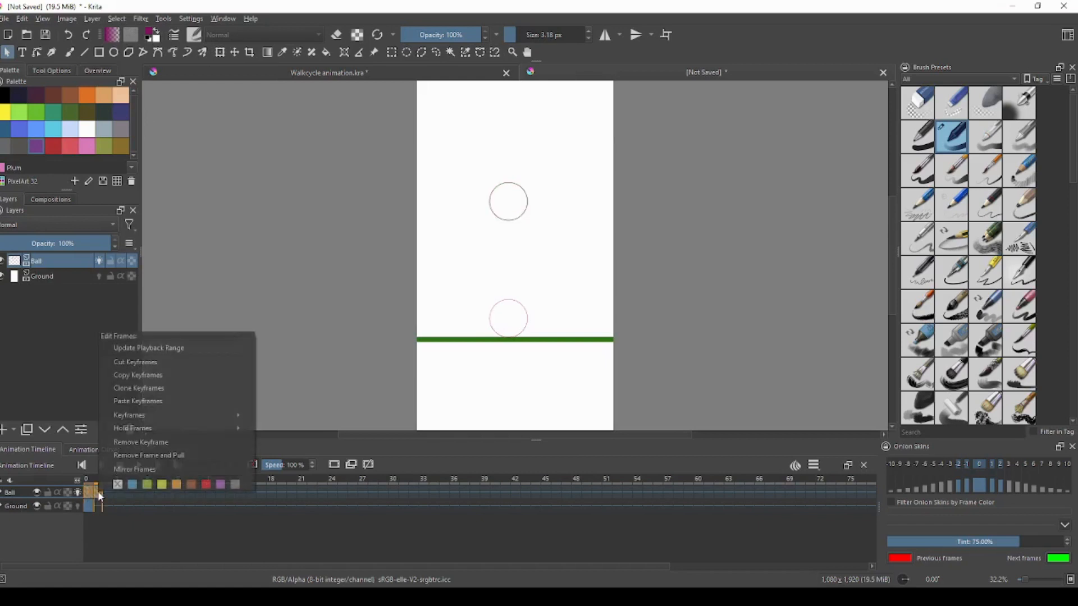
left_click(173, 375)
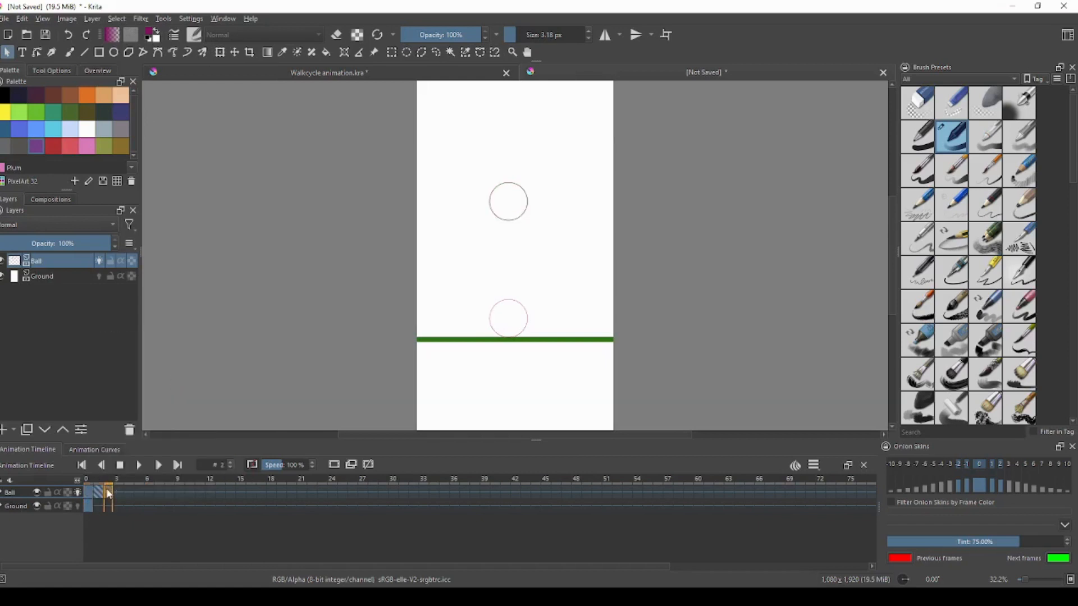
right_click(110, 494)
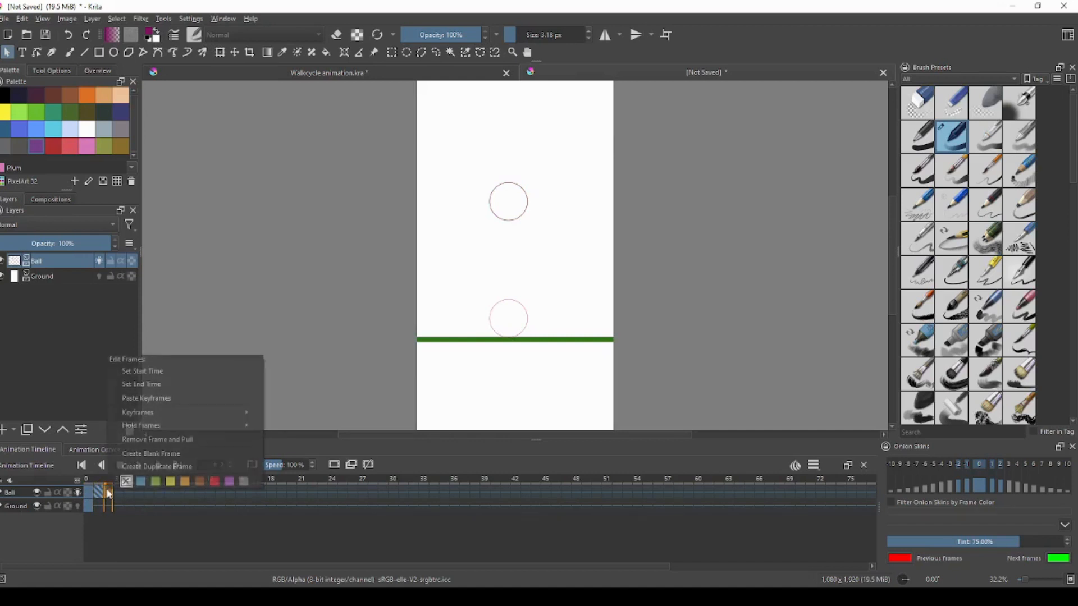
left_click(158, 399)
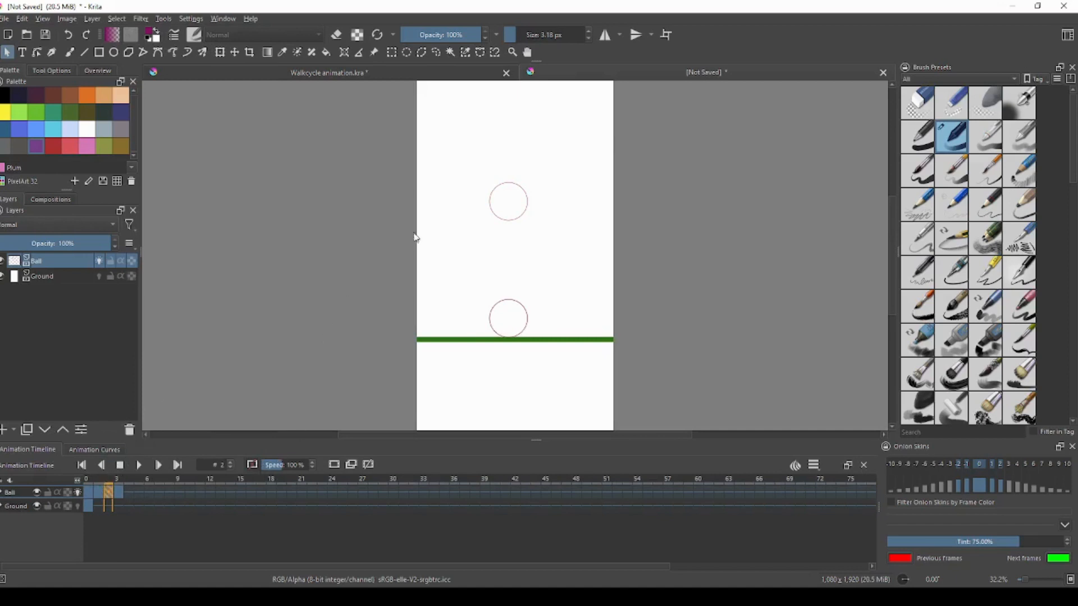
- Step through frames 0 to 3 of the Ball layer to check the ball's position in each
left_click(90, 495)
left_click(103, 492)
left_click(110, 493)
left_click(119, 492)
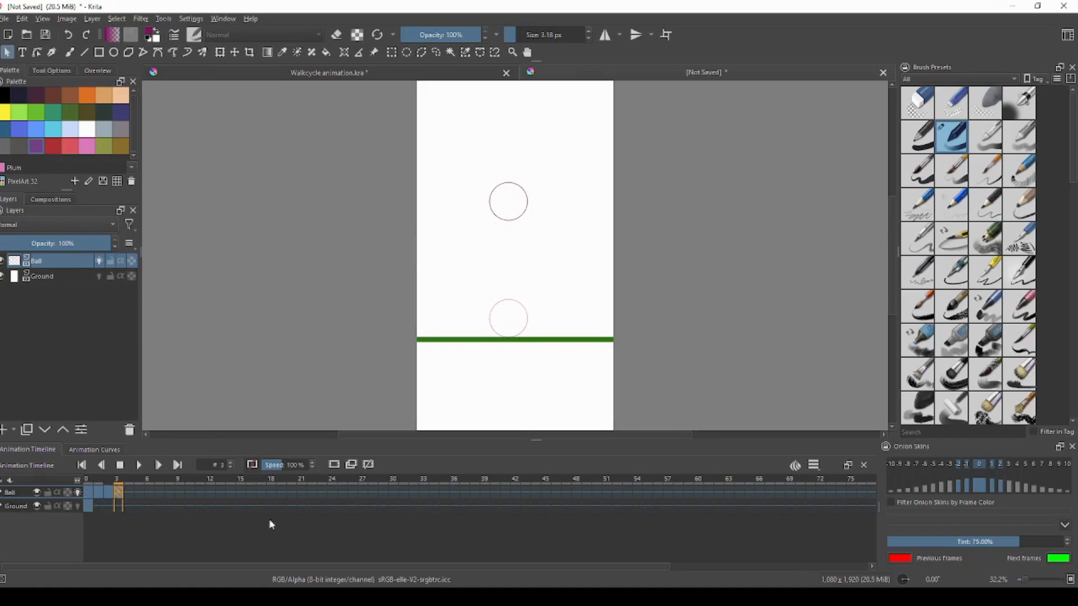
- Set the animation's frame rate to 4 and its clip end to frame 3
left_click(819, 470)
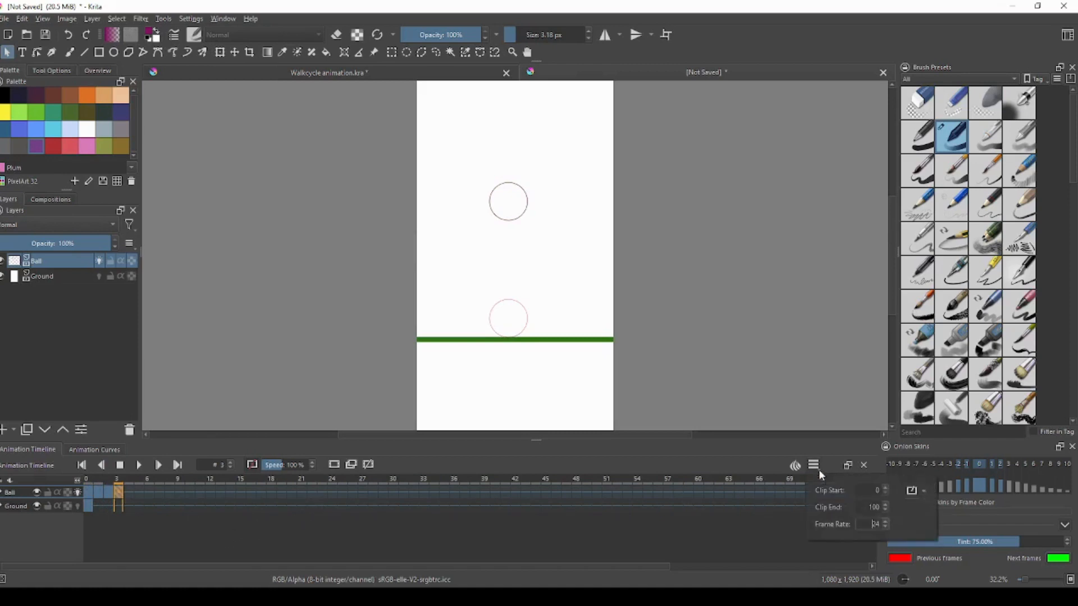
left_click(877, 524)
key("BackSpace")
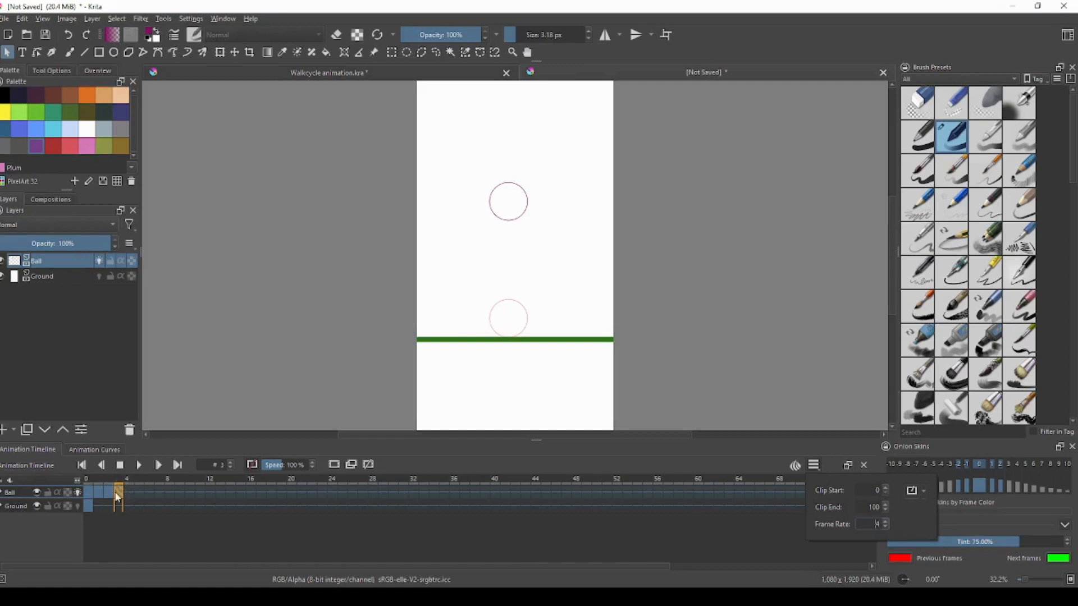
left_click_drag(866, 507, 881, 504)
type("3")
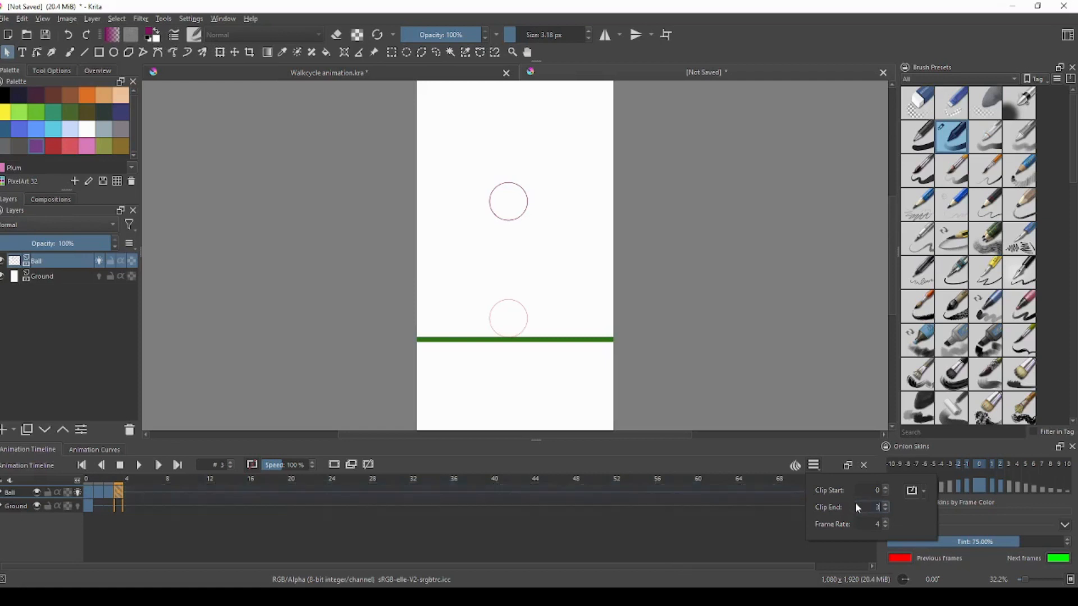
left_click(609, 525)
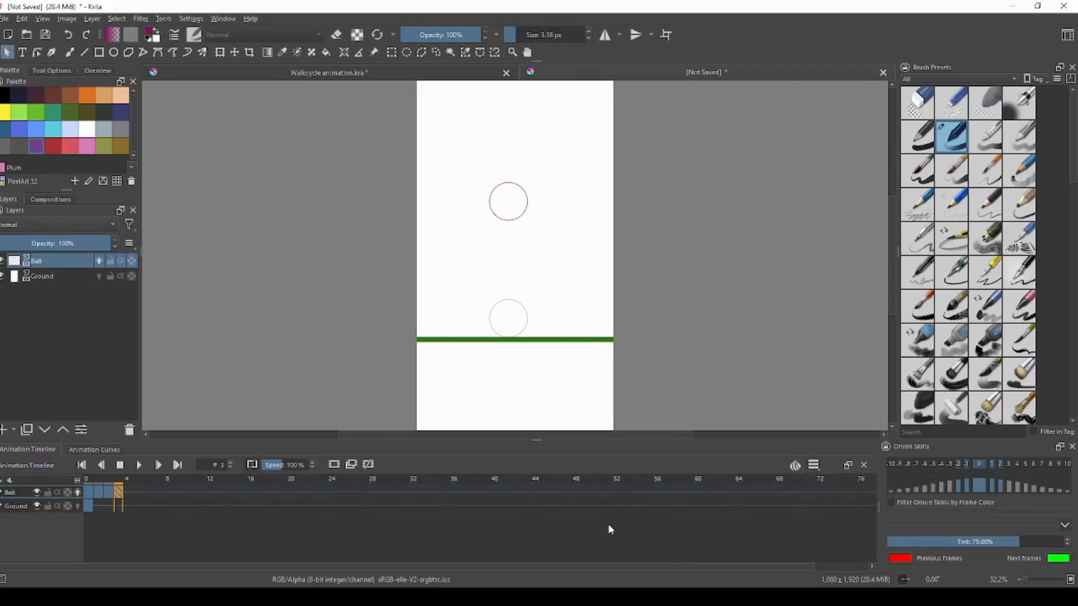
- Return to frame 0 and play back the ball animation
left_click(86, 477)
mouse_move(86, 477)
left_mouse_down()
mouse_move(125, 481)
mouse_move(92, 481)
left_mouse_up()
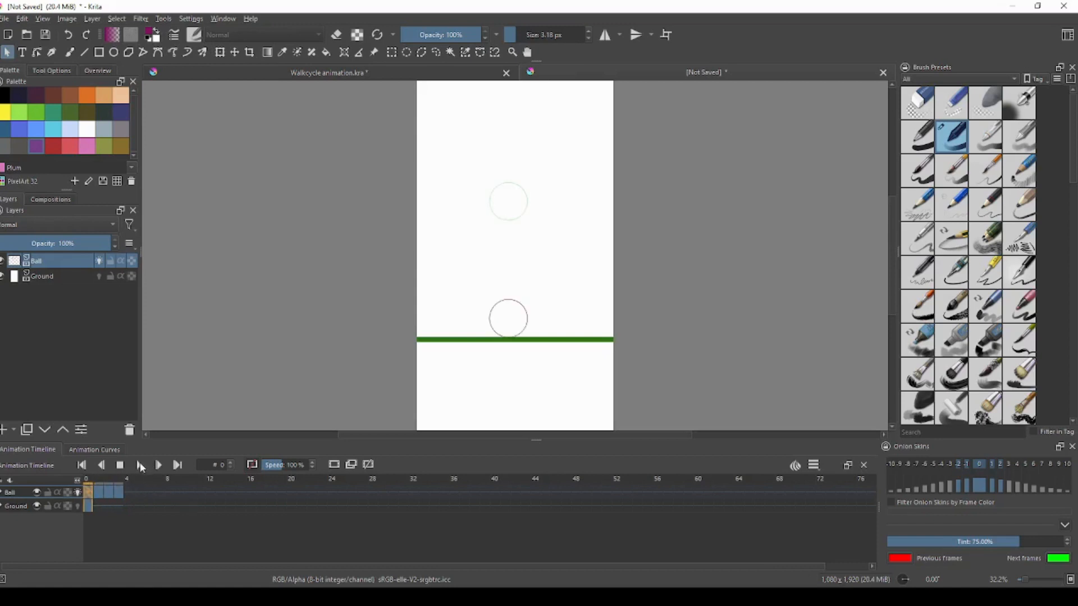
left_click(139, 467)
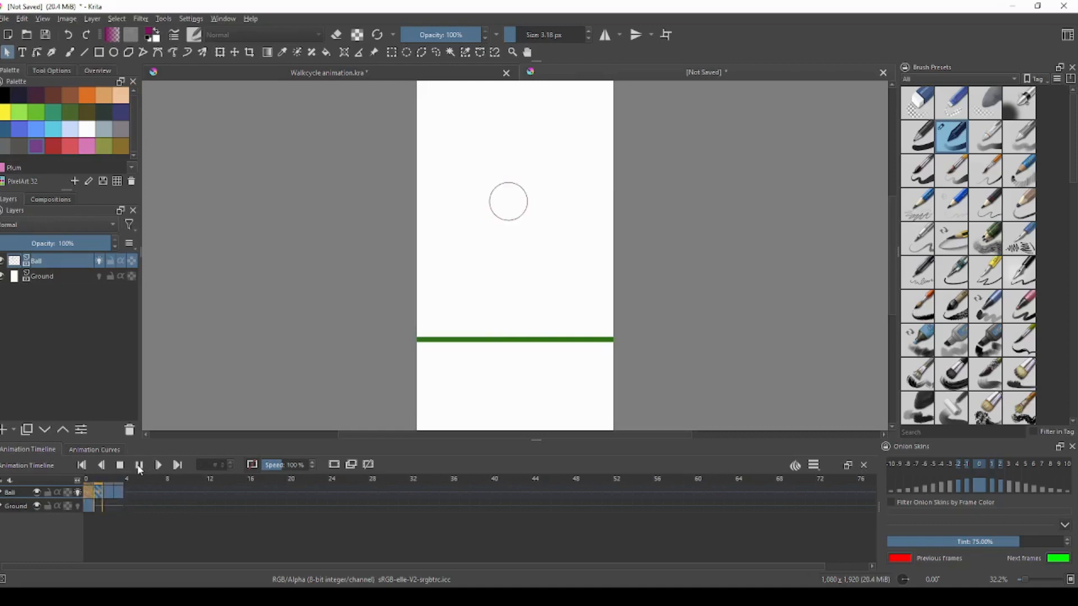